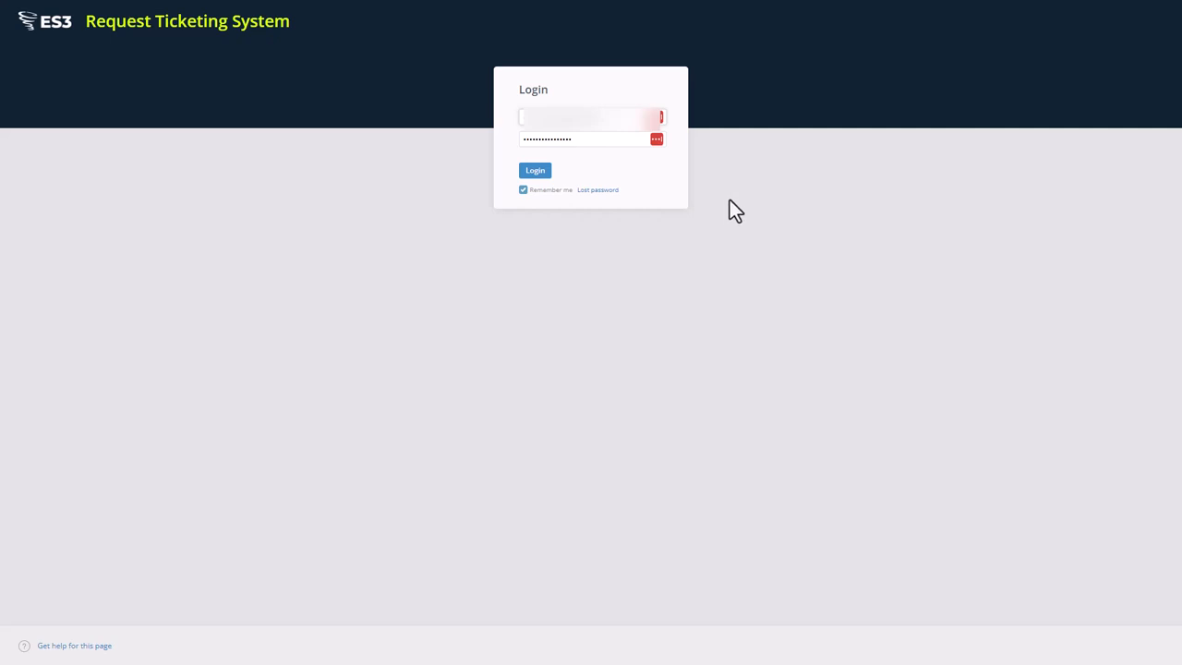
Step: Sign in to the ES3 Request Ticketing System with the account username and password
{"action": "left_click", "coordinate": [535, 173]}
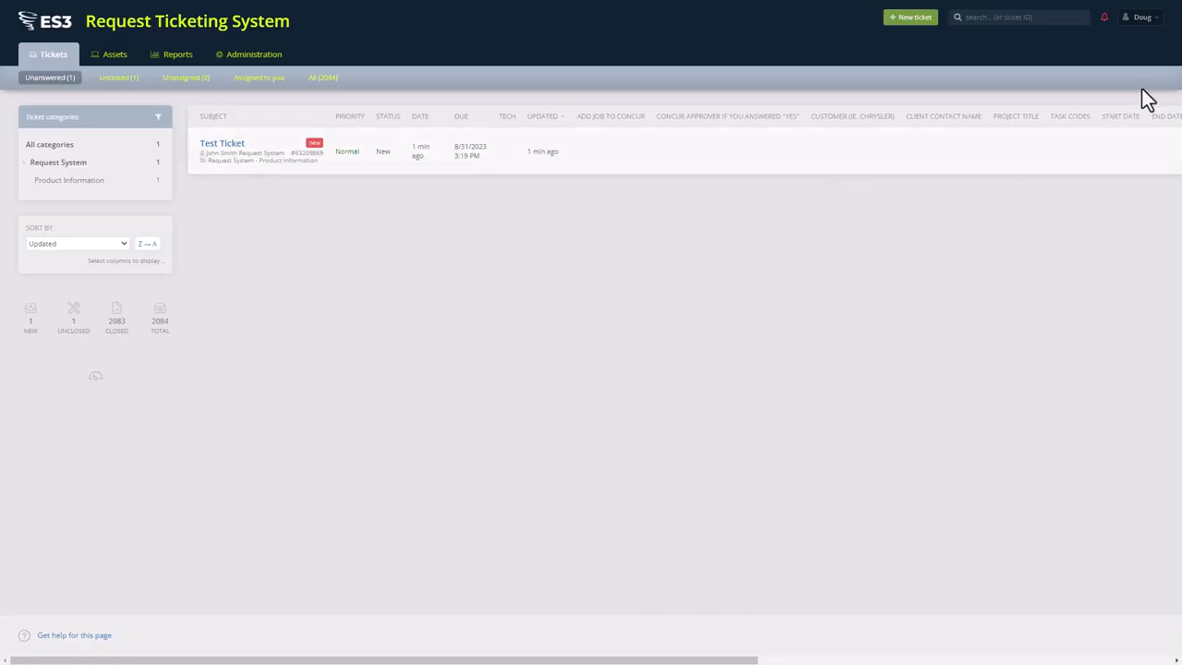
Step: Open your own user profile from the account menu at the top right
{"action": "left_click", "coordinate": [1142, 20]}
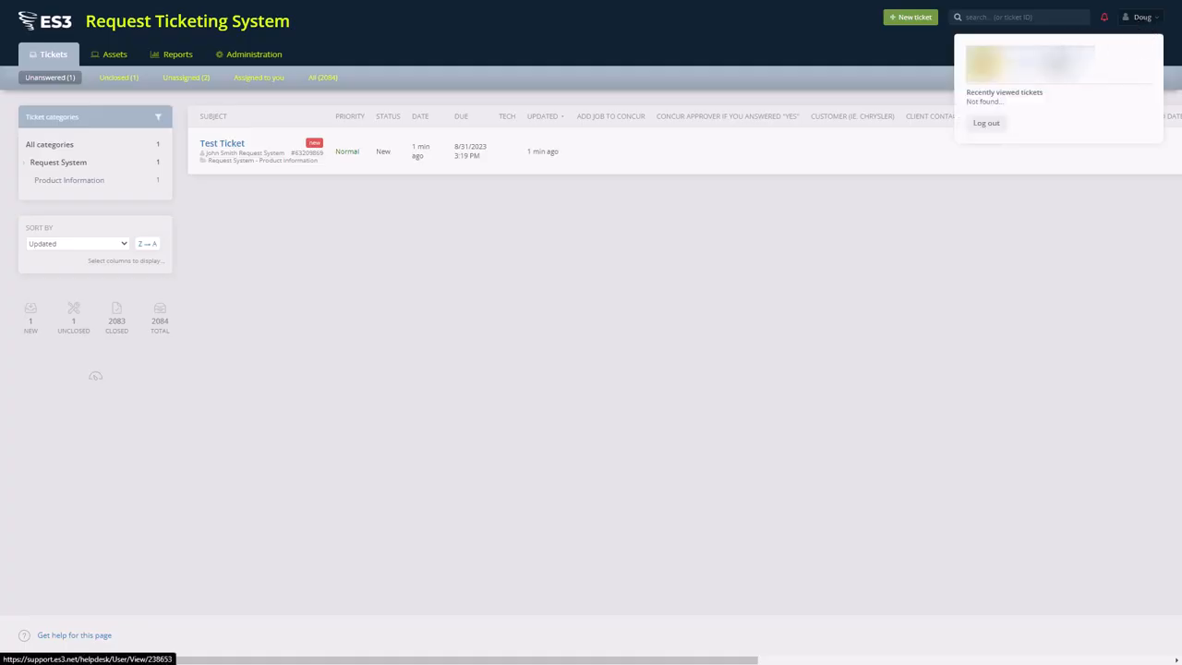
{"action": "left_click", "coordinate": [1061, 76]}
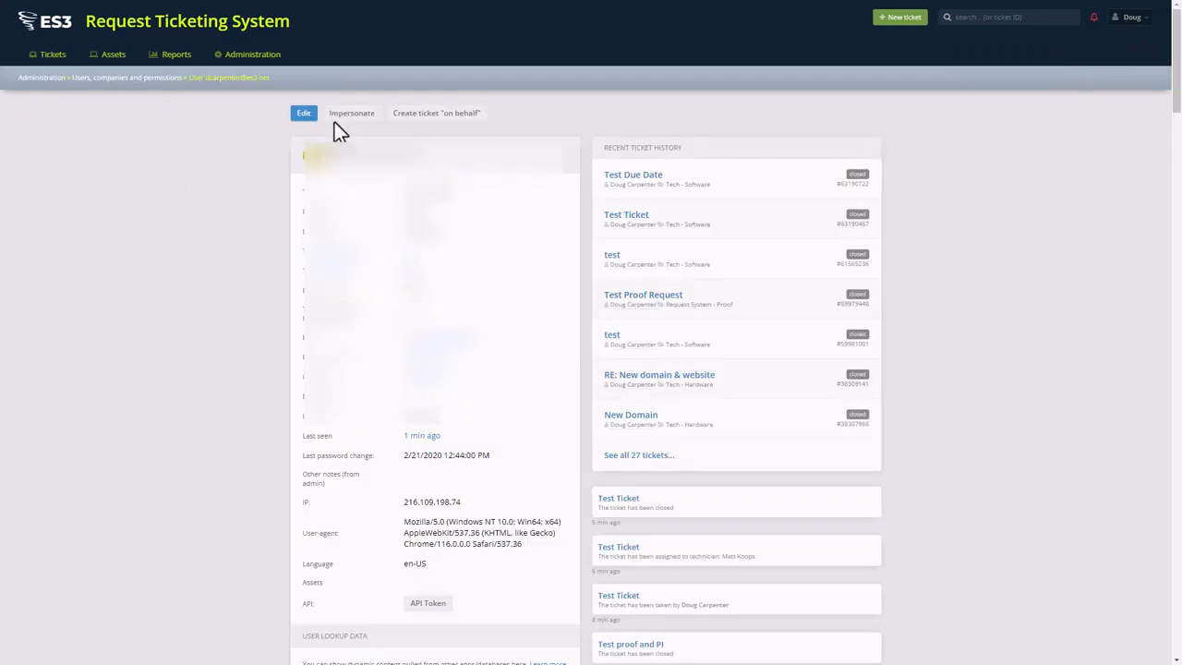
Step: Edit your user settings and bring up the Change password form
{"action": "left_click", "coordinate": [307, 121]}
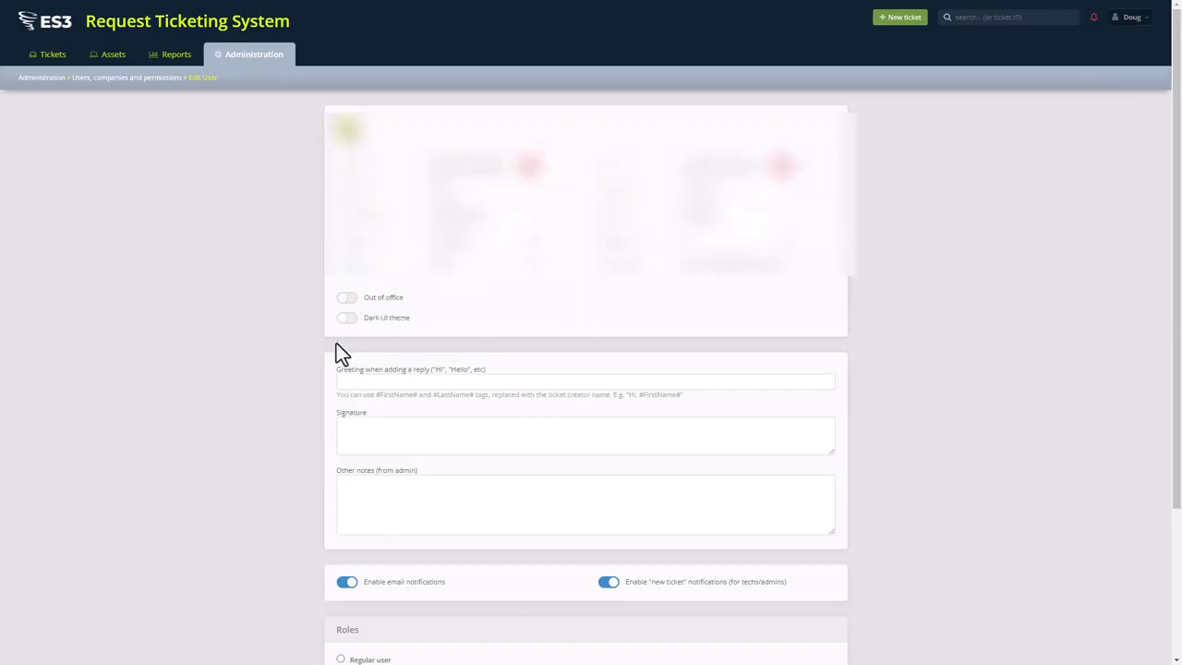
{"action": "scroll", "coordinate": [329, 332], "scroll_direction": "down", "scroll_amount": 2}
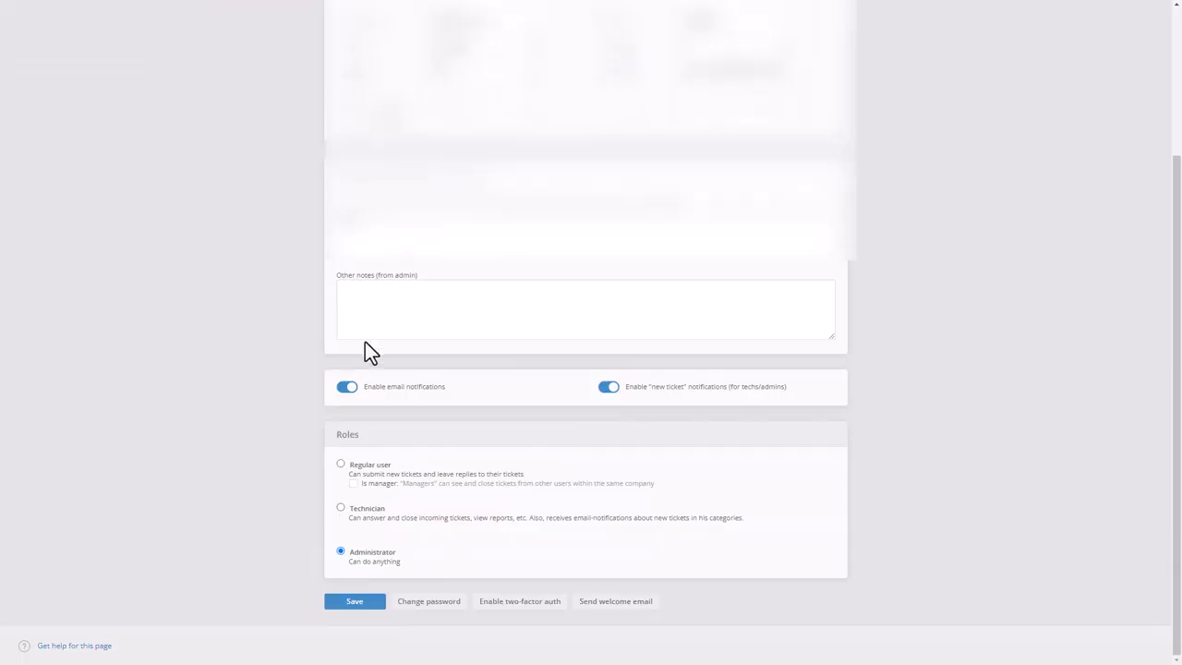
{"action": "left_click", "coordinate": [431, 604]}
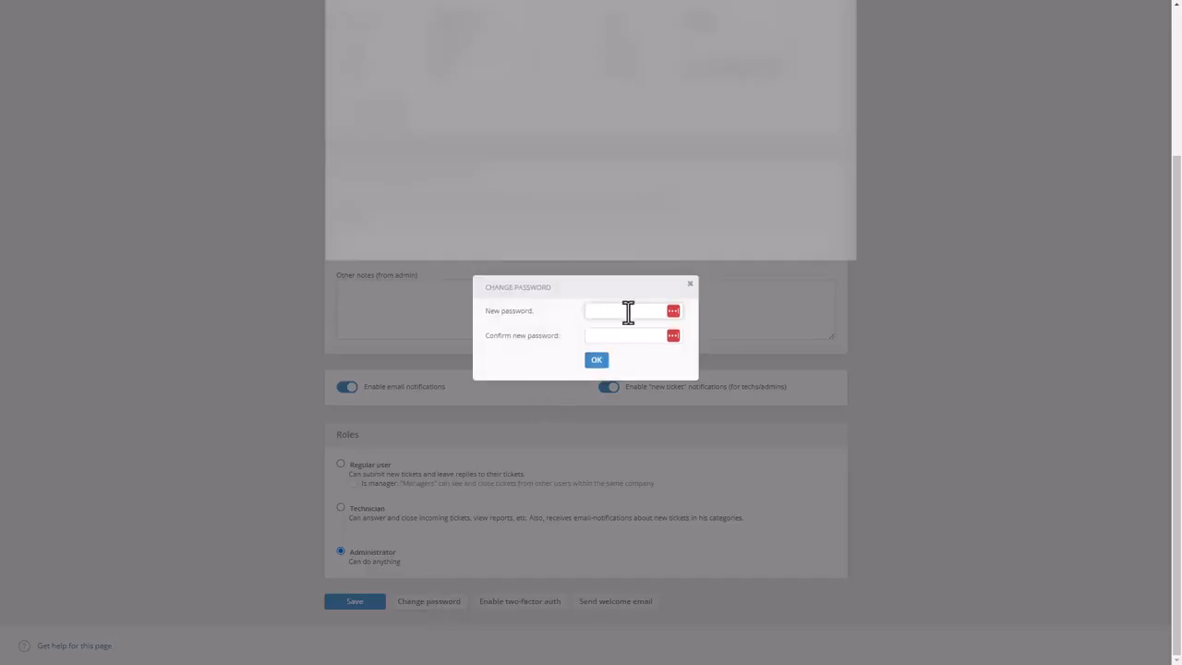
Step: Enter and confirm the new account password, then save the user settings
{"action": "left_click", "coordinate": [628, 312]}
{"action": "type", "text": "•••"}
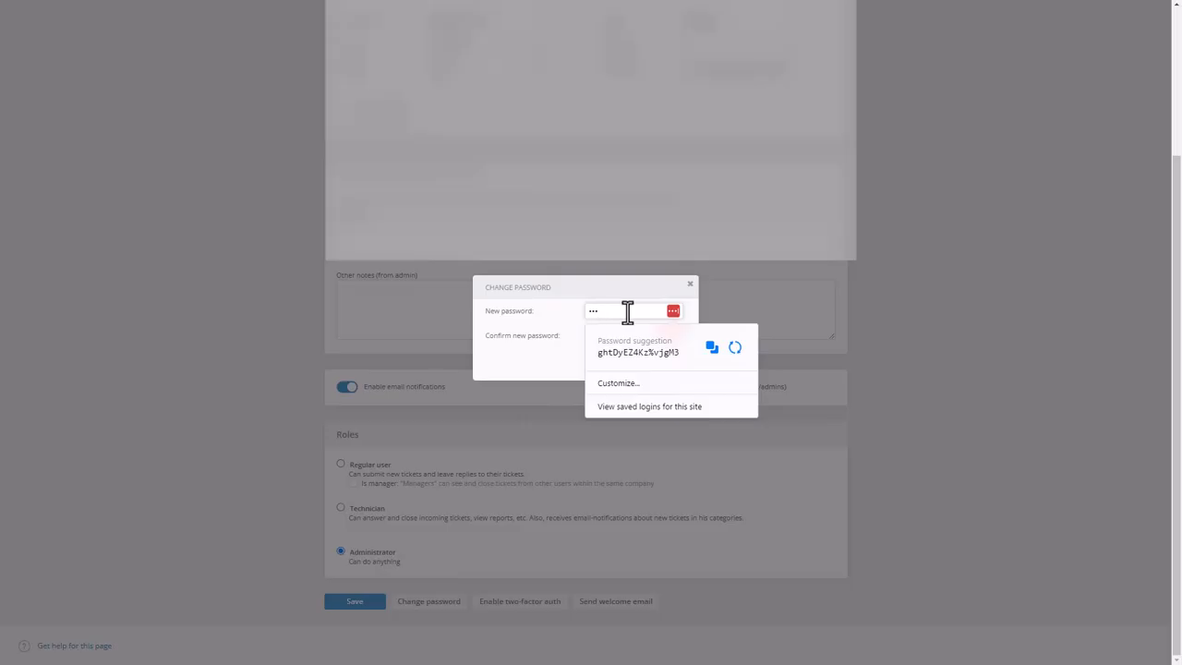
{"action": "type", "text": "•••••••••"}
{"action": "key", "text": "Tab"}
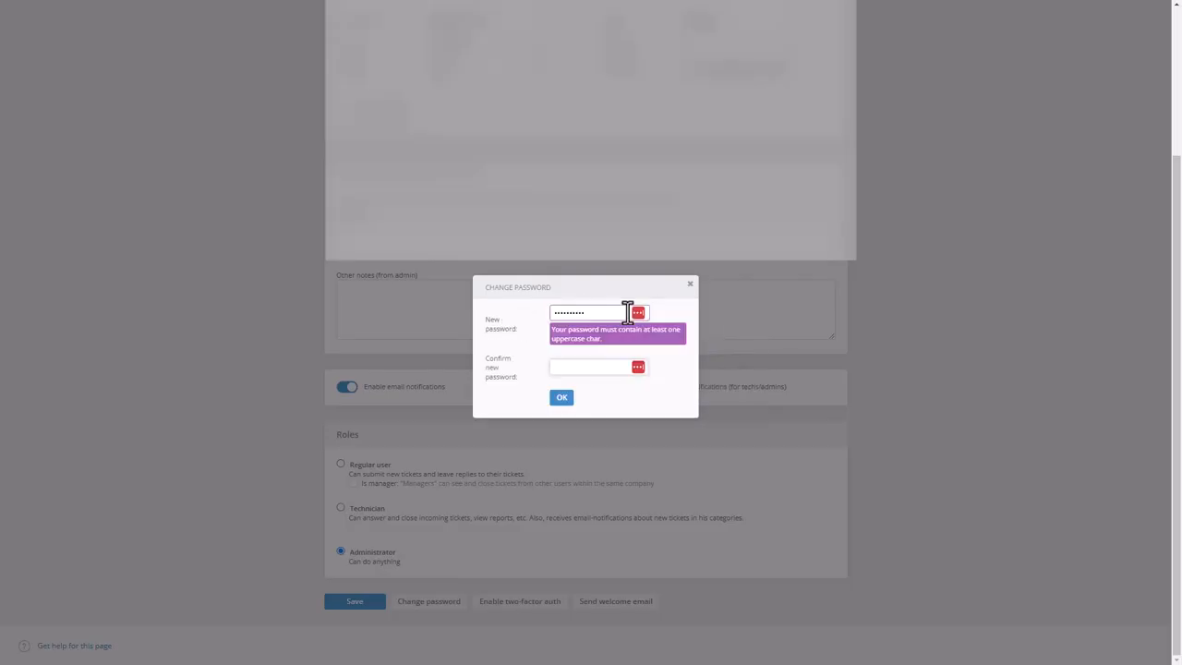
{"action": "type", "text": "••••••••••"}
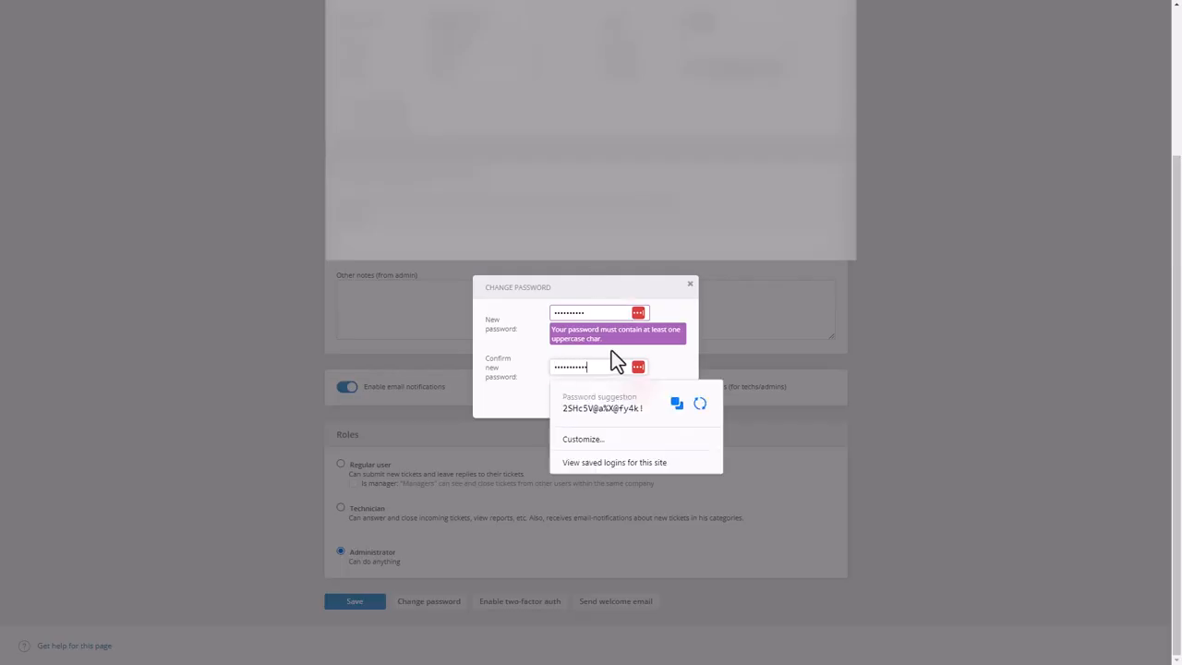
{"action": "left_click", "coordinate": [597, 313]}
{"action": "type", "text": "•"}
{"action": "left_click", "coordinate": [588, 292]}
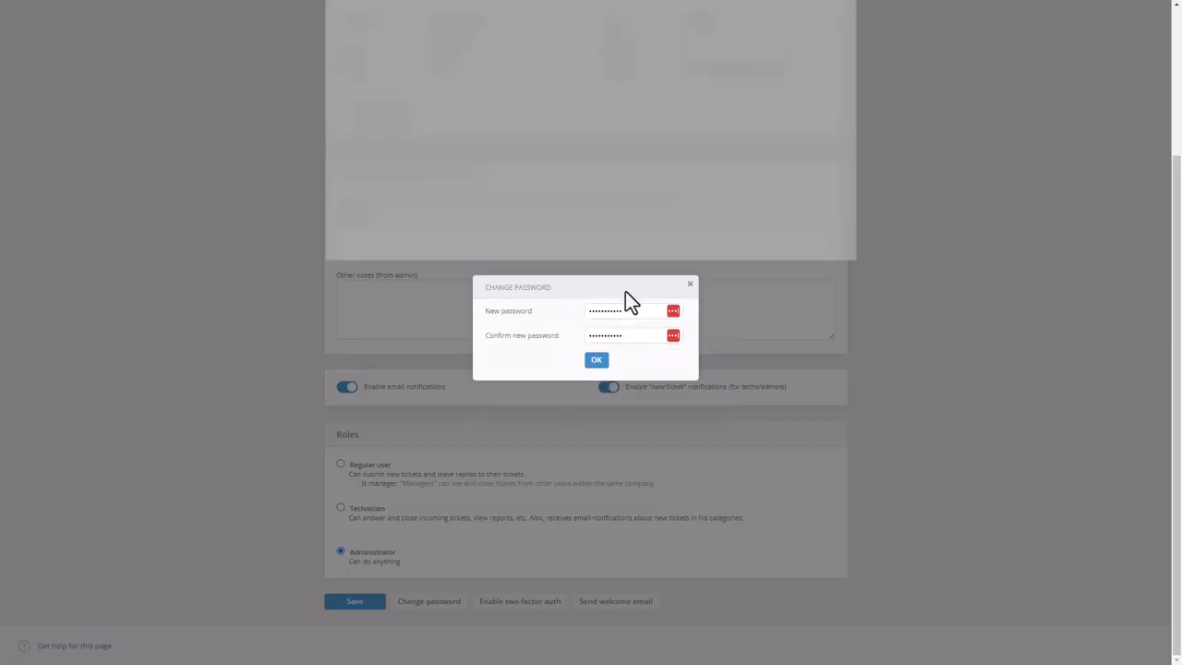
{"action": "left_click", "coordinate": [596, 362]}
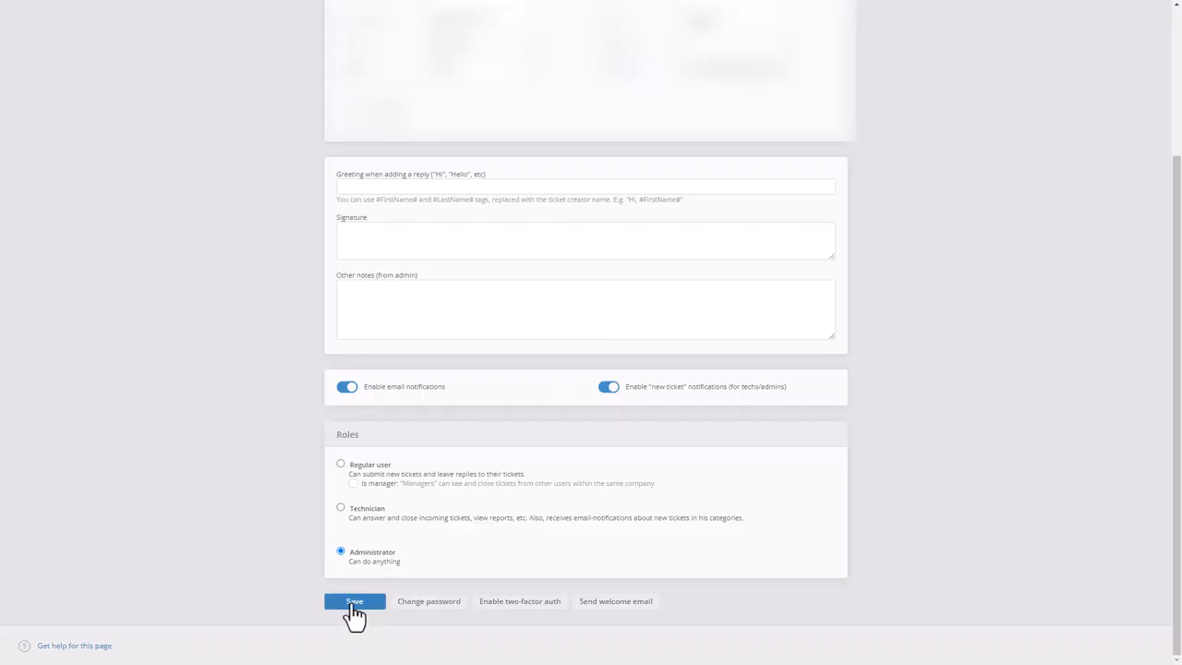
{"action": "left_click", "coordinate": [354, 602]}
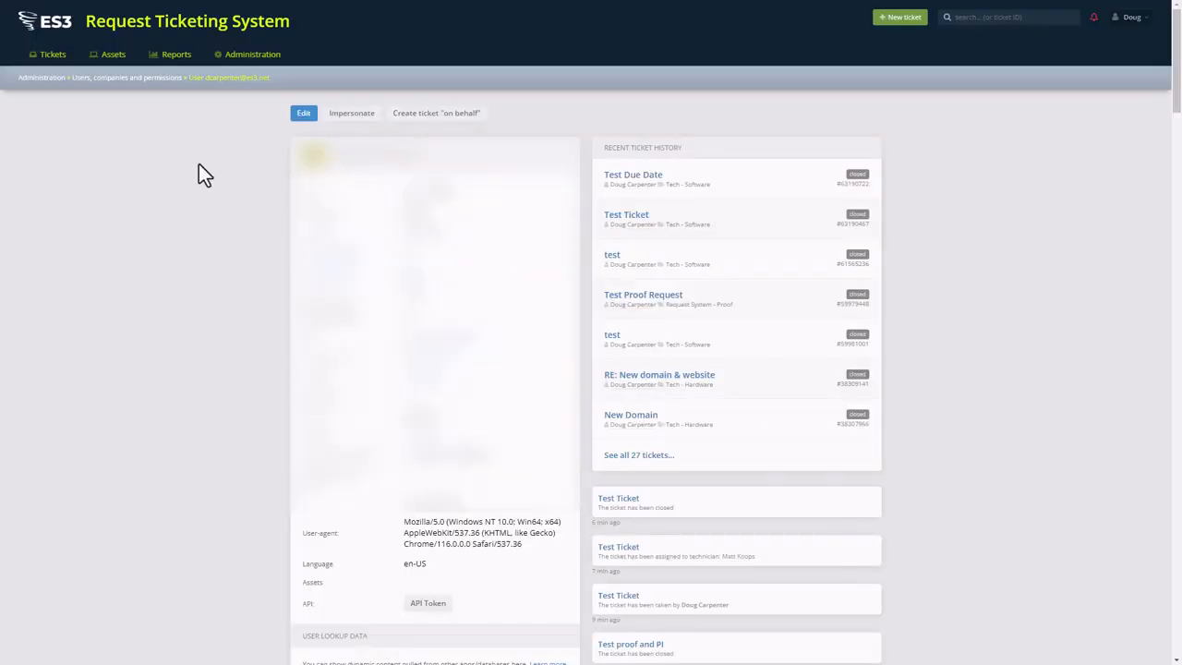
Step: Return to the Tickets list showing the unanswered Test Ticket
{"action": "left_click", "coordinate": [48, 58]}
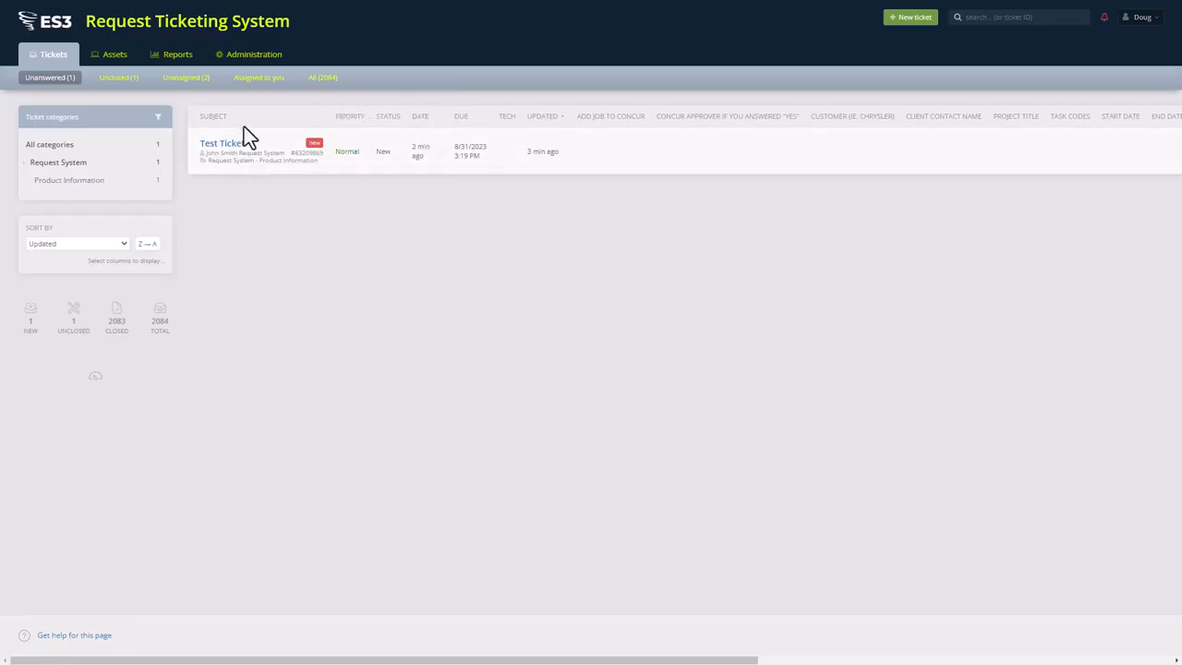
Step: Open Test Ticket and take it over, setting it In progress under your name
{"action": "left_click", "coordinate": [224, 146]}
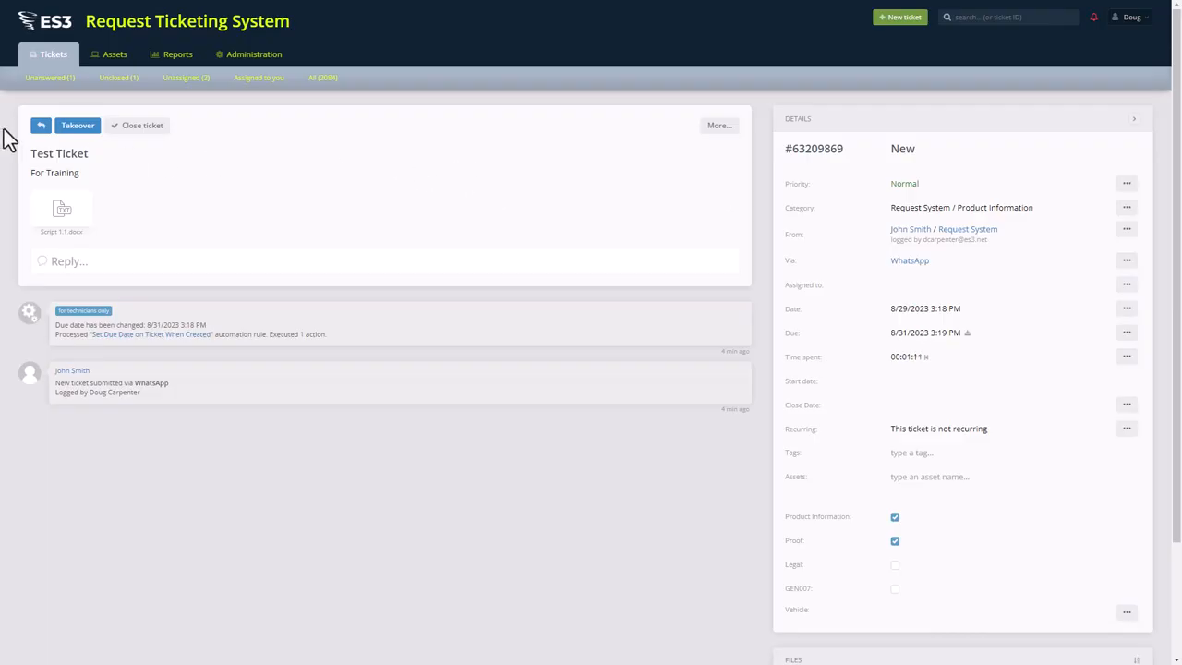
{"action": "left_click", "coordinate": [79, 126]}
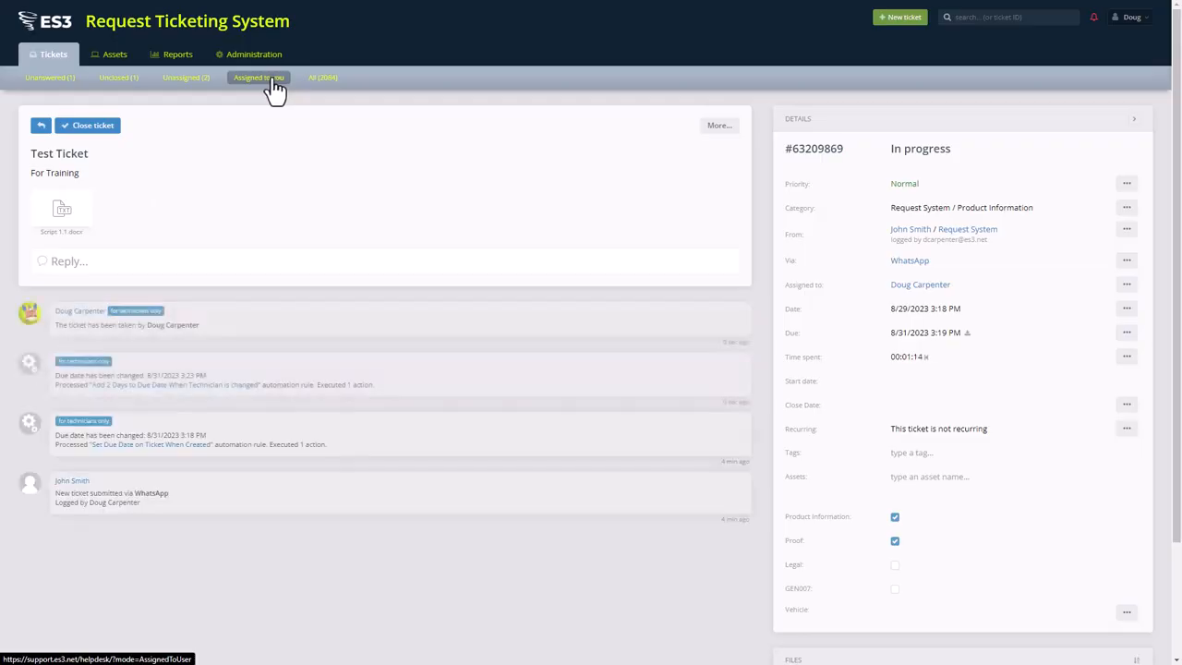
{"action": "left_click", "coordinate": [275, 83]}
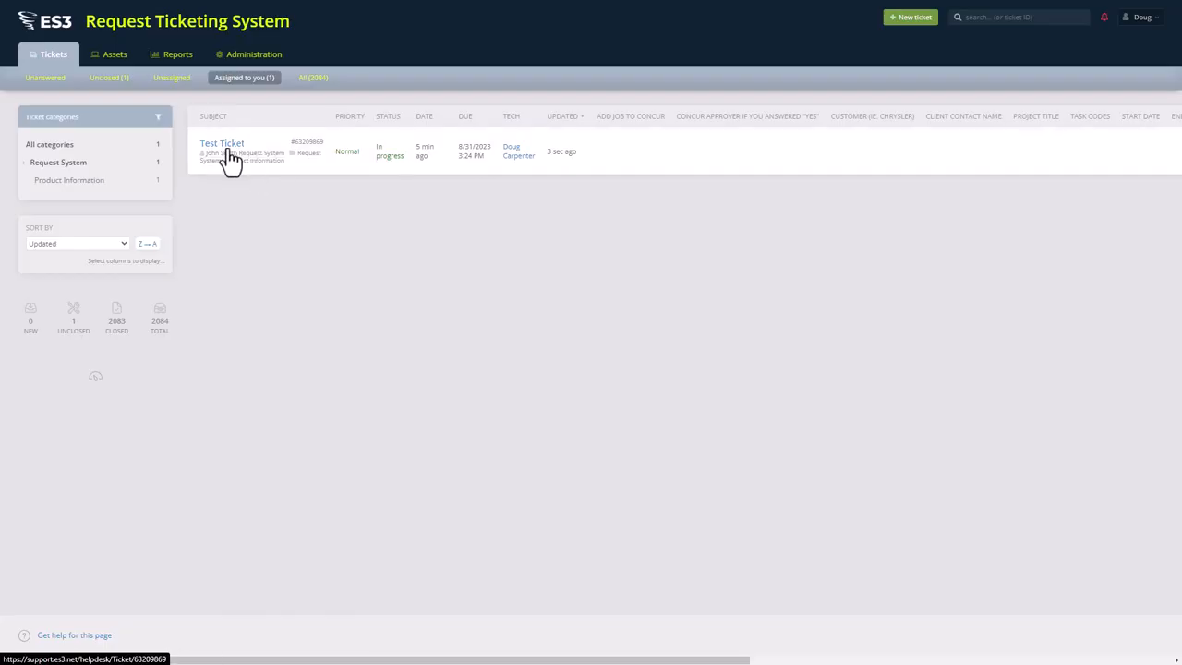
{"action": "left_click", "coordinate": [170, 79]}
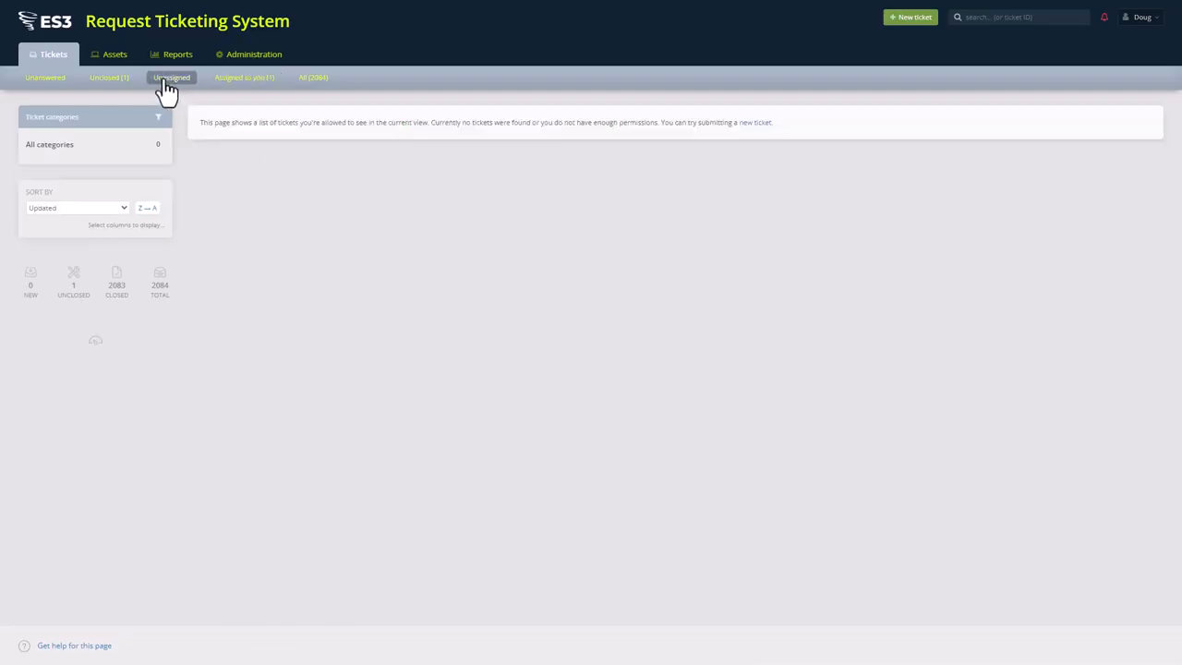
{"action": "left_click", "coordinate": [47, 80]}
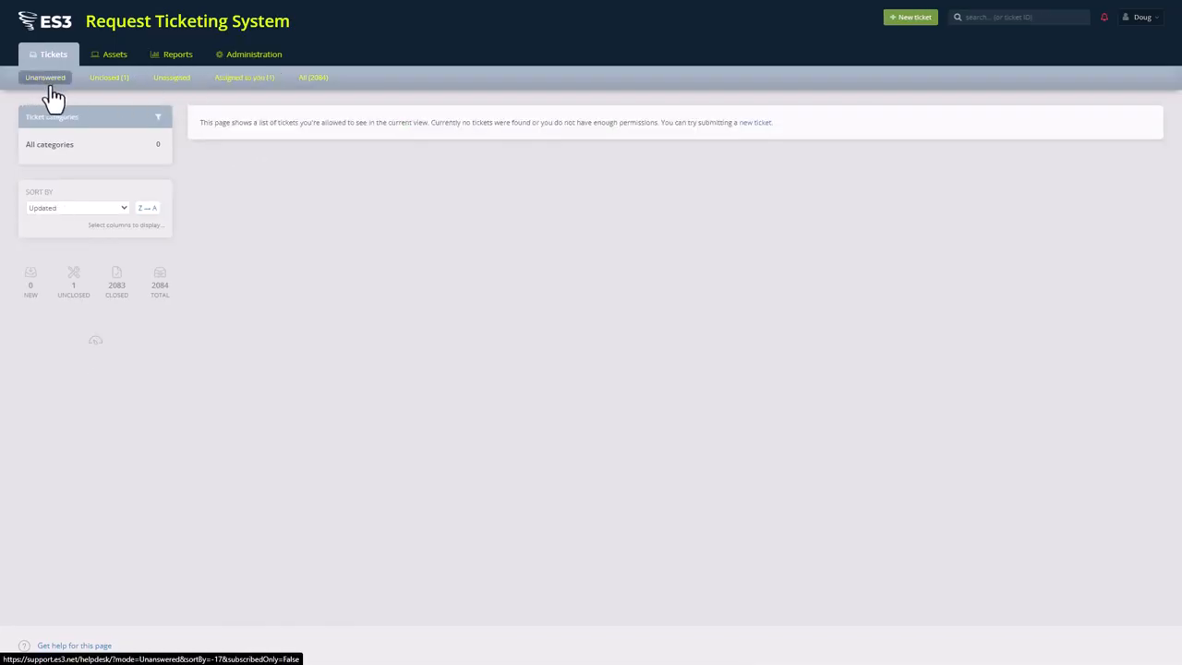
{"action": "left_click", "coordinate": [109, 79]}
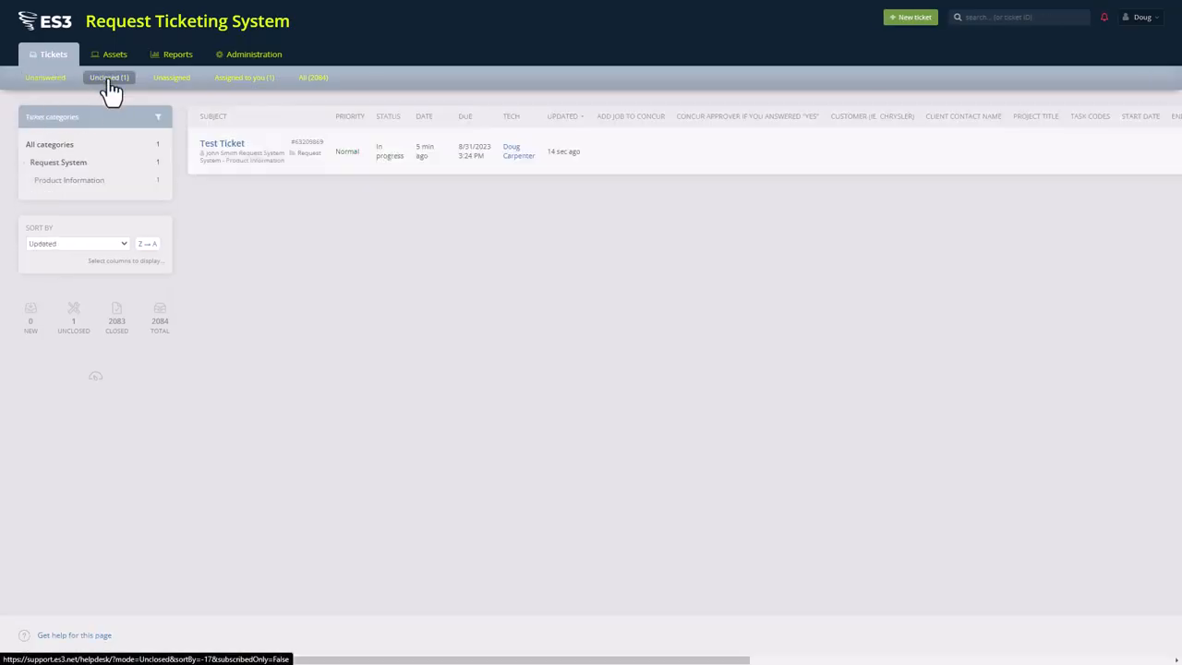
{"action": "left_click", "coordinate": [227, 85]}
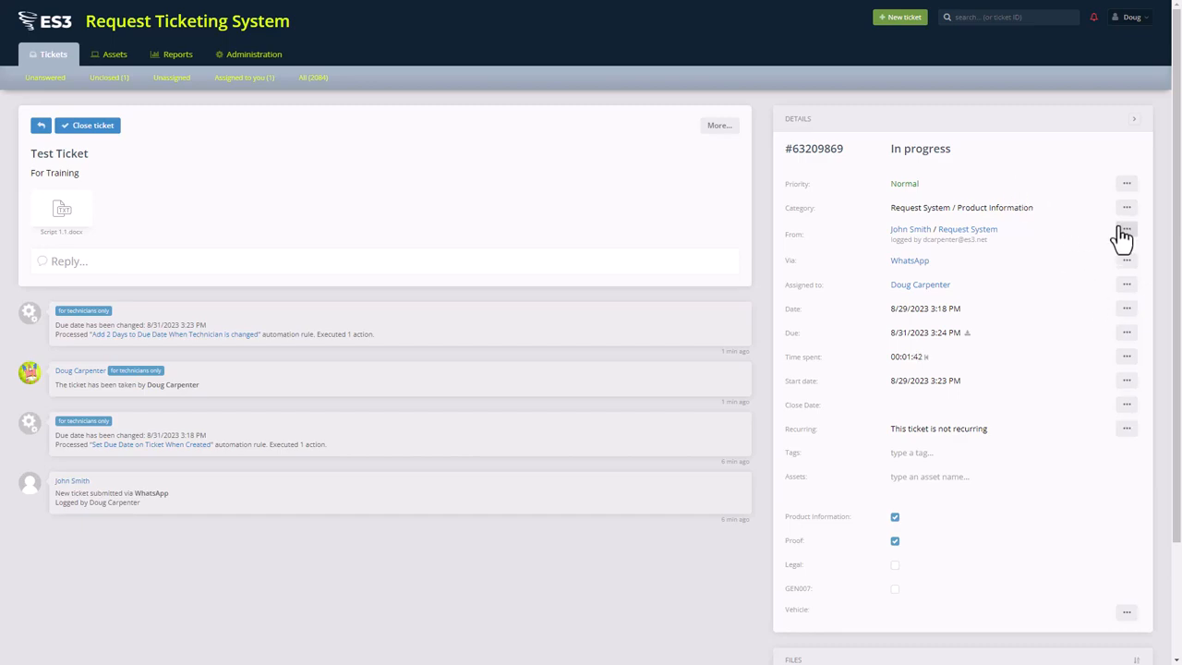
Step: Reassign Test Ticket to a different technician from the Assigned to list
{"action": "left_click", "coordinate": [1127, 285]}
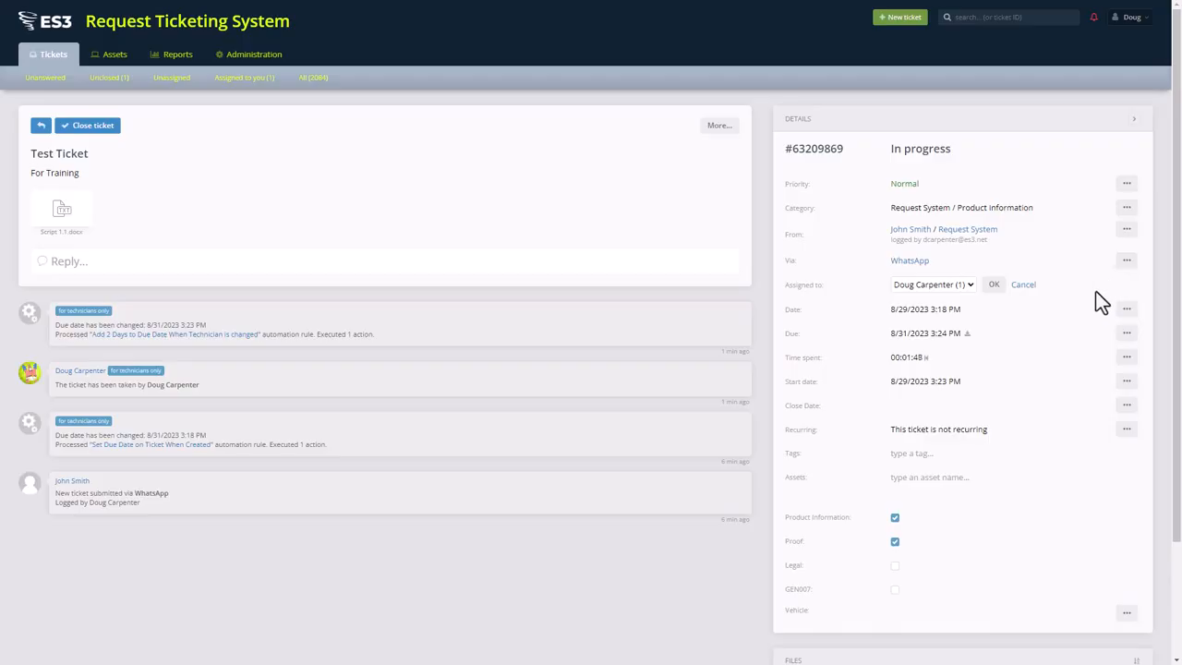
{"action": "left_click", "coordinate": [967, 285]}
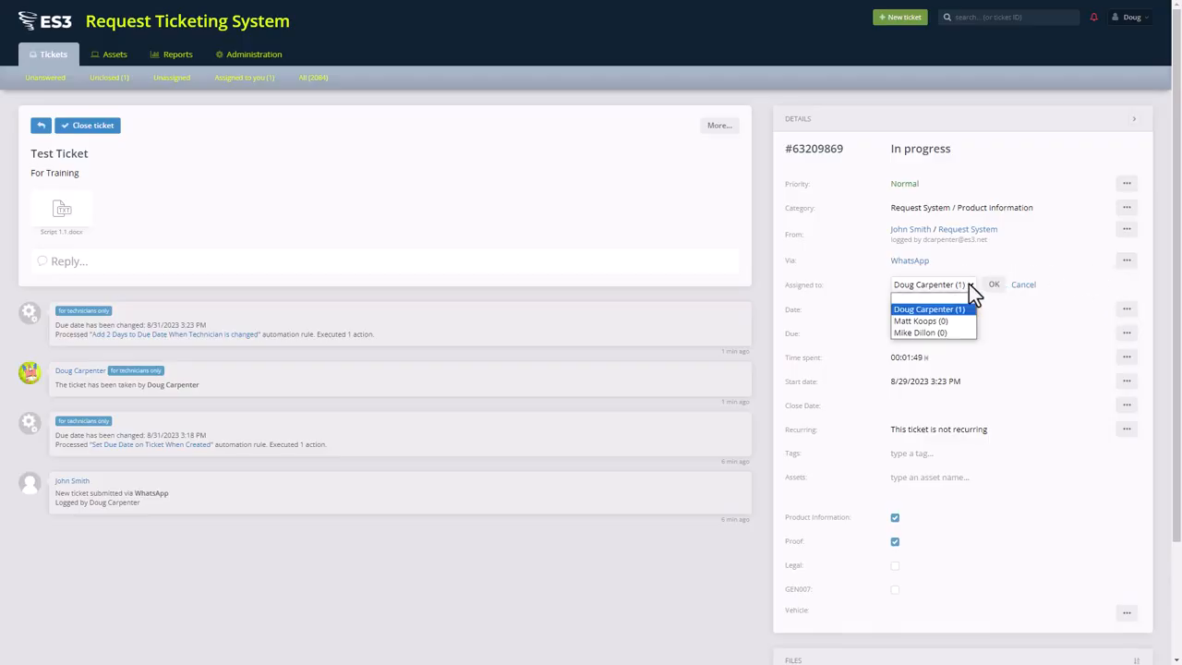
{"action": "left_click", "coordinate": [923, 332]}
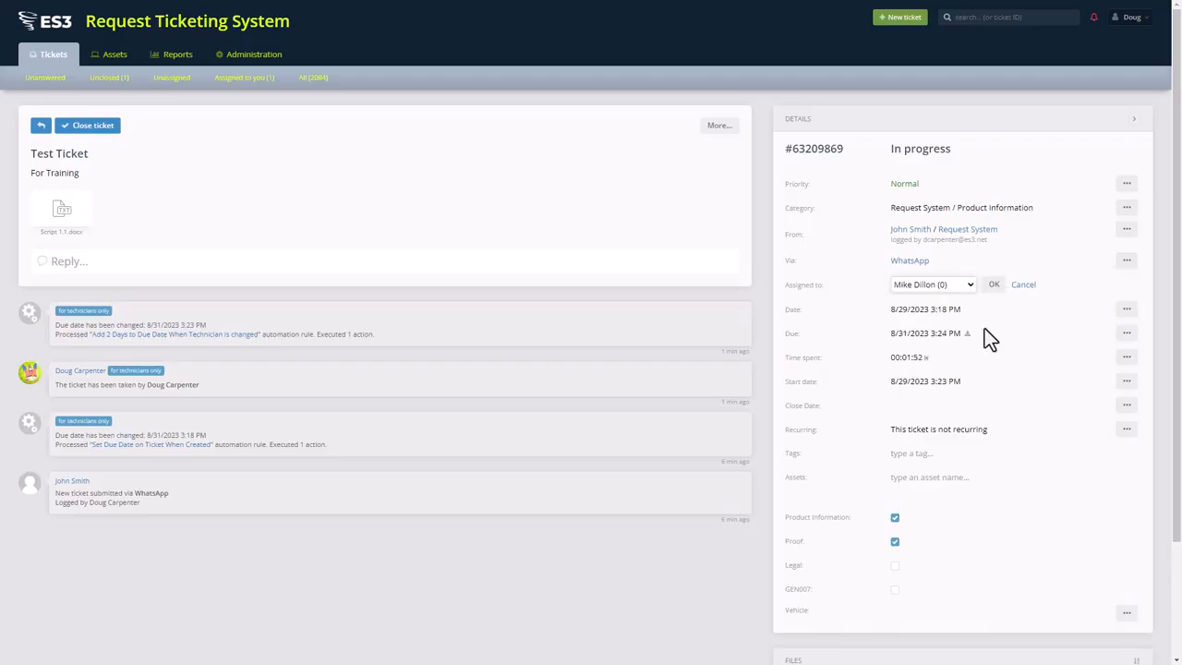
{"action": "left_click", "coordinate": [993, 287]}
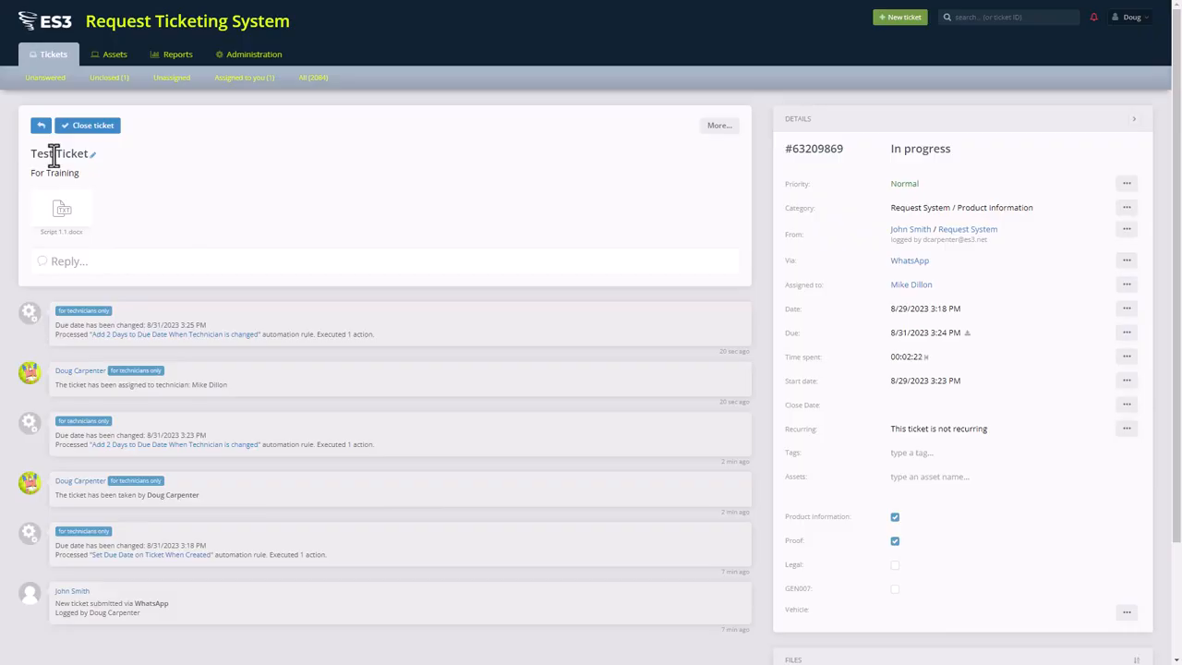
{"action": "left_click_drag", "start_coordinate": [32, 153], "coordinate": [88, 153]}
Step: Keep the ticket priority at Normal, then open the Category editor's dropdown
{"action": "left_click", "coordinate": [1125, 184]}
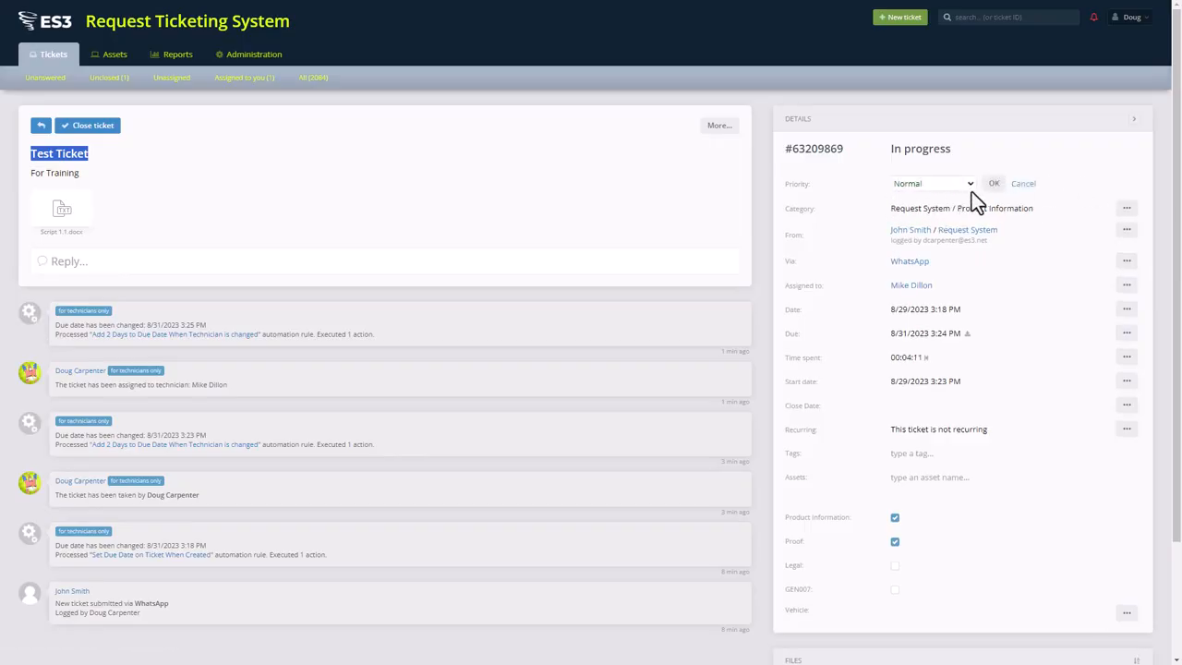
{"action": "left_click", "coordinate": [969, 189]}
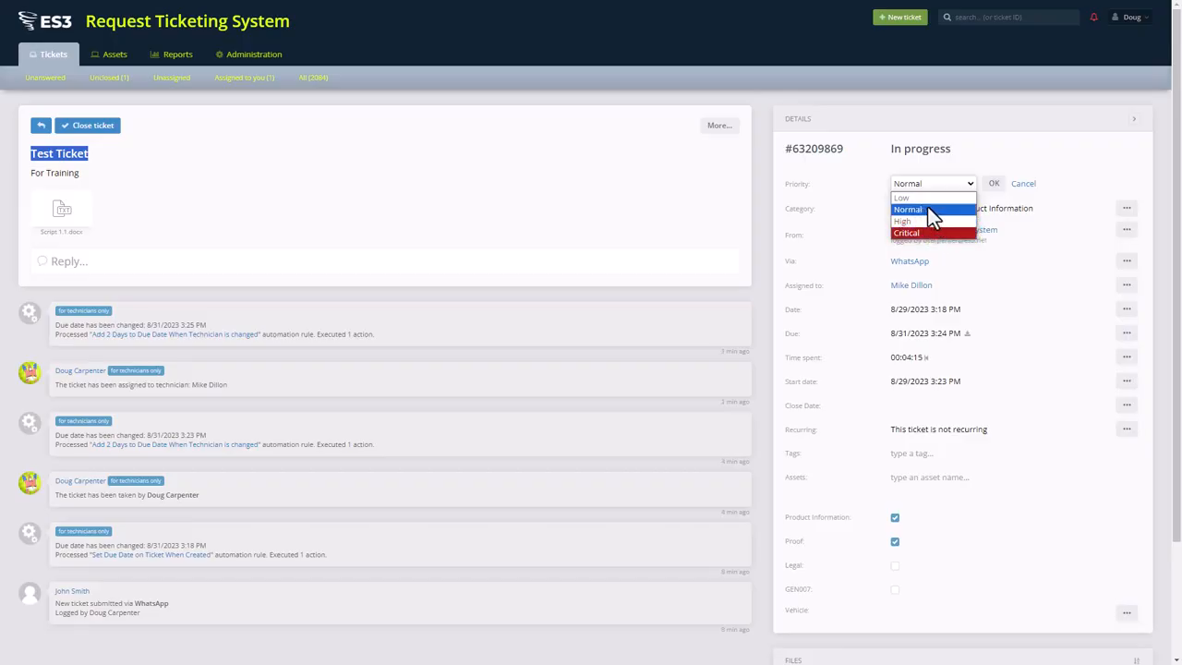
{"action": "left_click", "coordinate": [994, 184]}
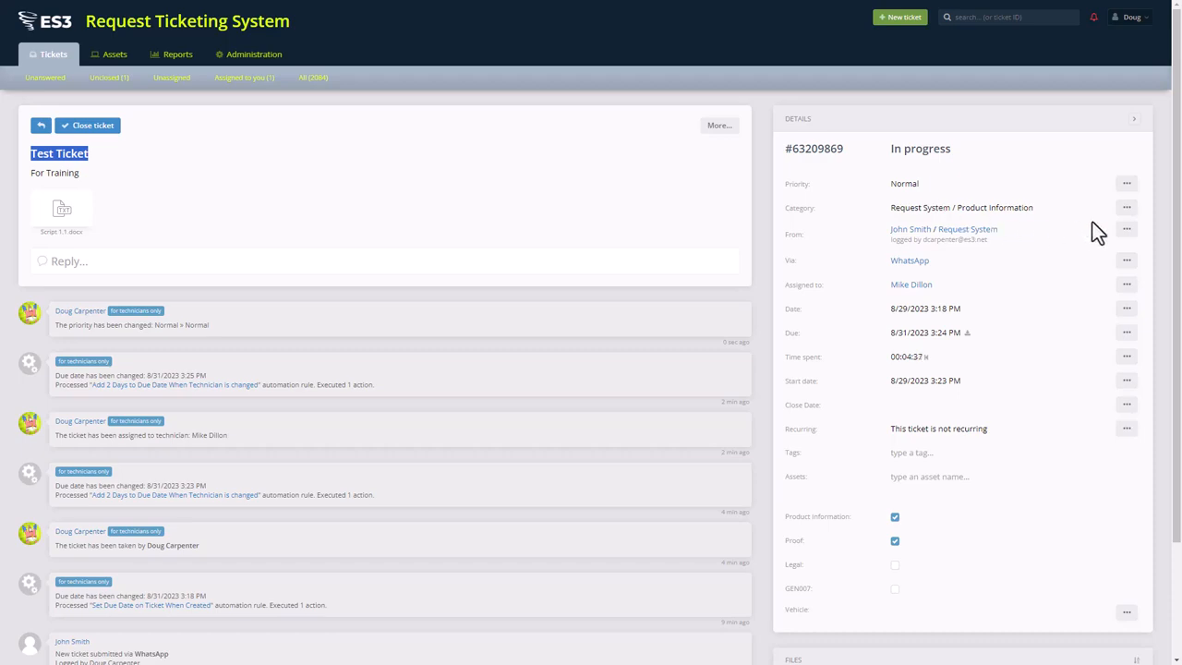
{"action": "left_click", "coordinate": [1127, 208]}
{"action": "left_click", "coordinate": [966, 208]}
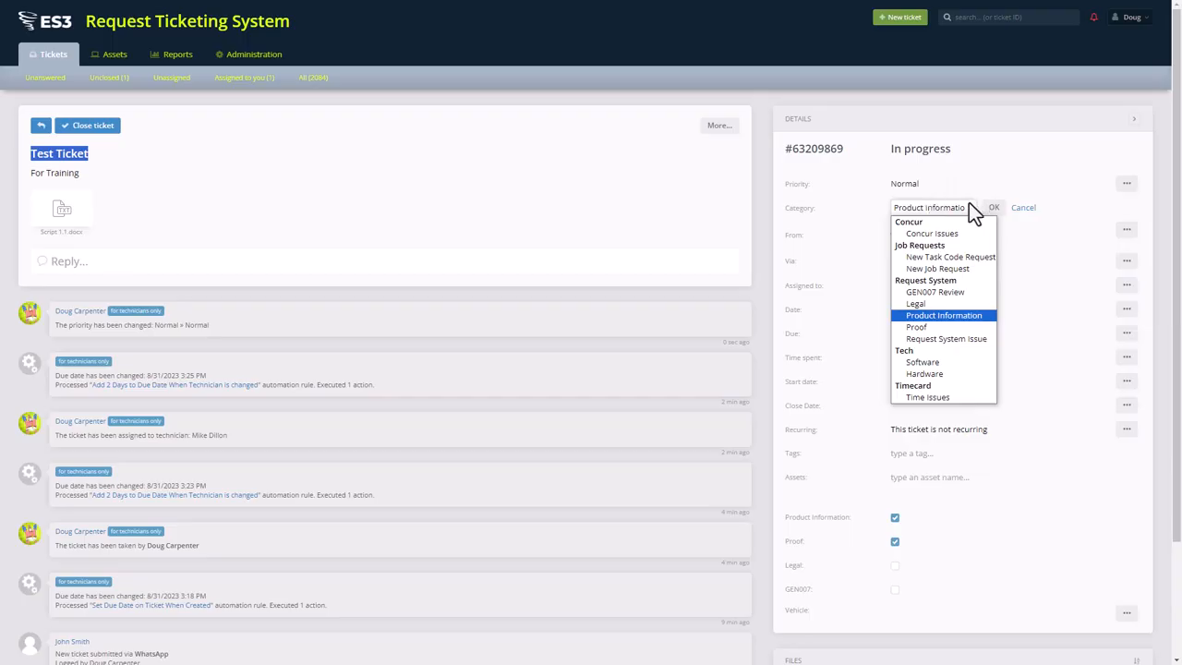
Step: Choose Request System > Product Information as the ticket category
{"action": "left_click", "coordinate": [972, 209]}
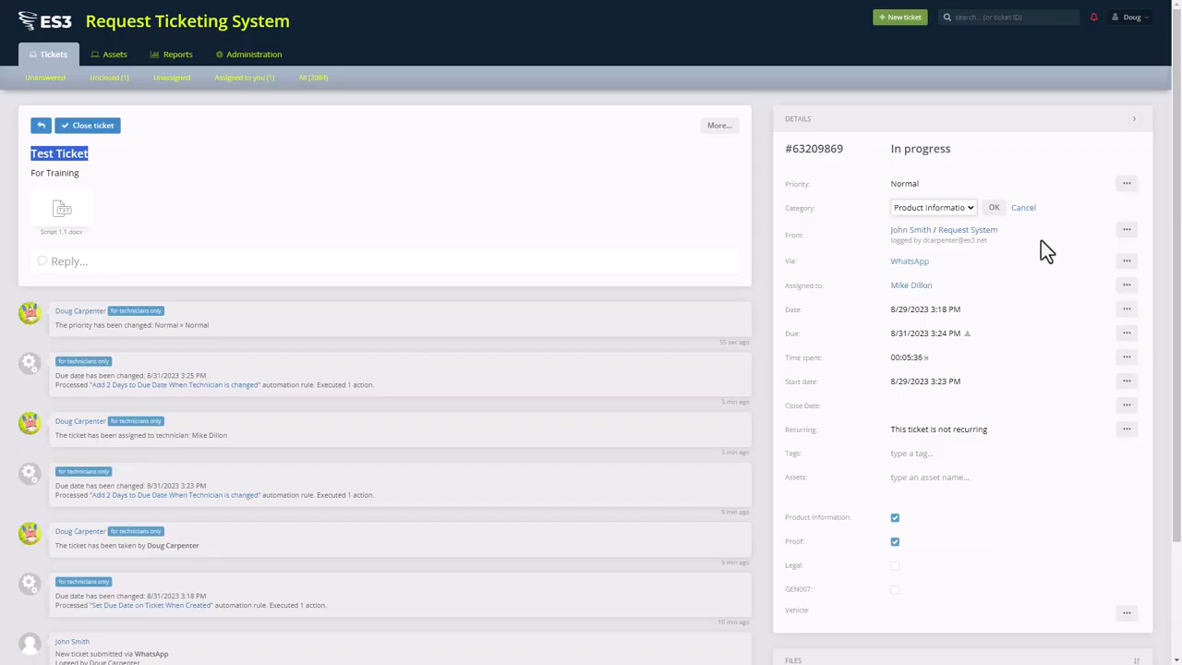
Step: Reassign Test Ticket to the first technician in the list, back to yourself
{"action": "left_click", "coordinate": [1126, 284]}
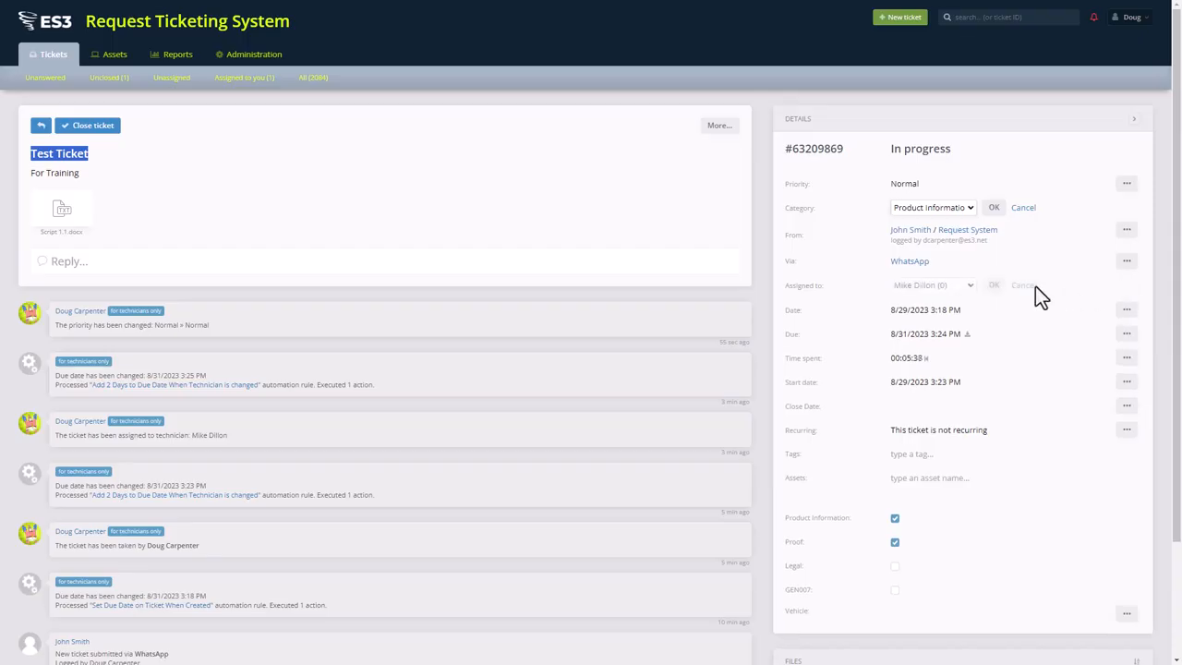
{"action": "left_click", "coordinate": [957, 285]}
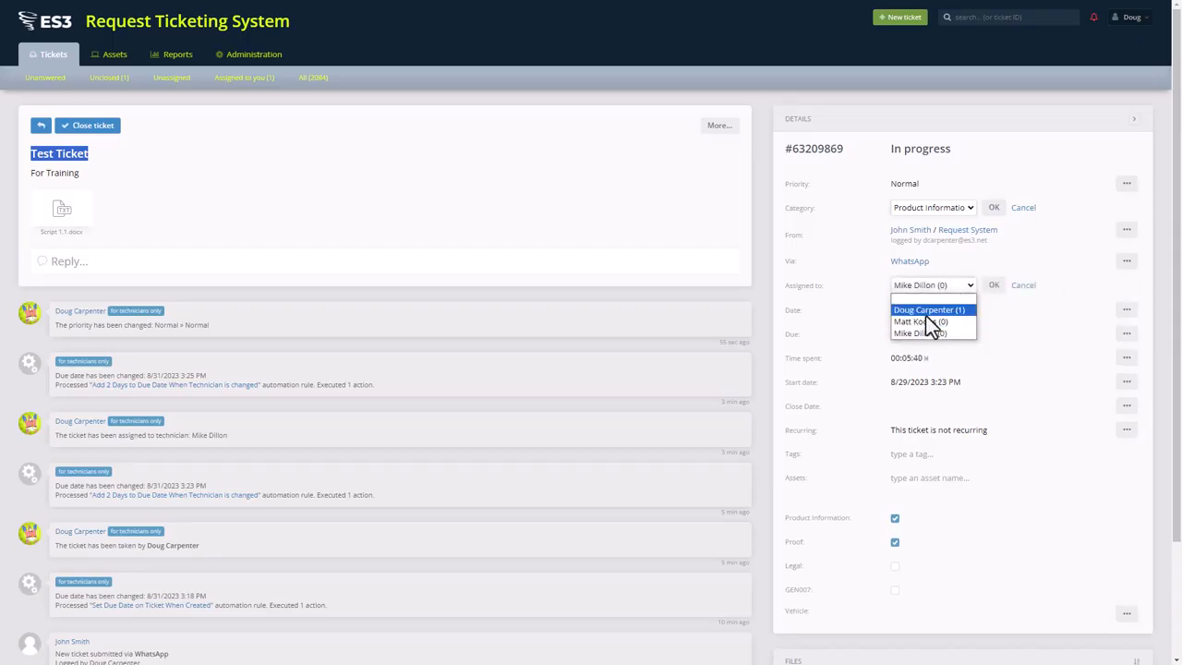
{"action": "left_click", "coordinate": [929, 310]}
{"action": "left_click", "coordinate": [995, 285]}
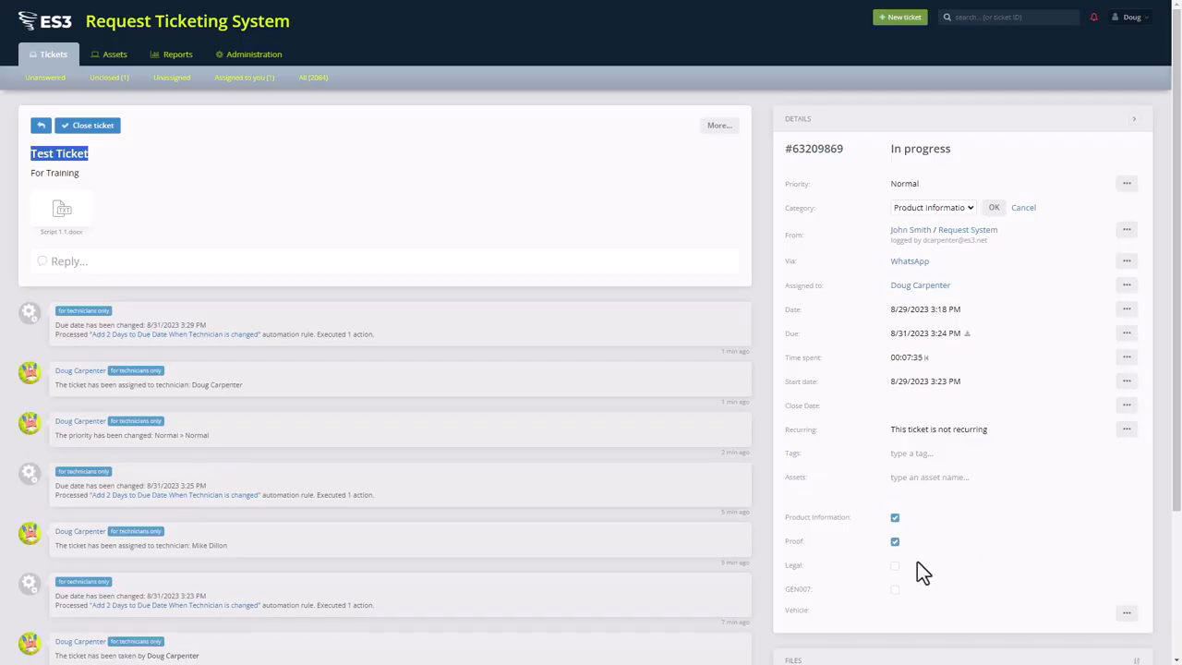
Step: Uncheck the Product Information custom field, keep Proof checked, and close the Category editor
{"action": "left_click", "coordinate": [896, 542]}
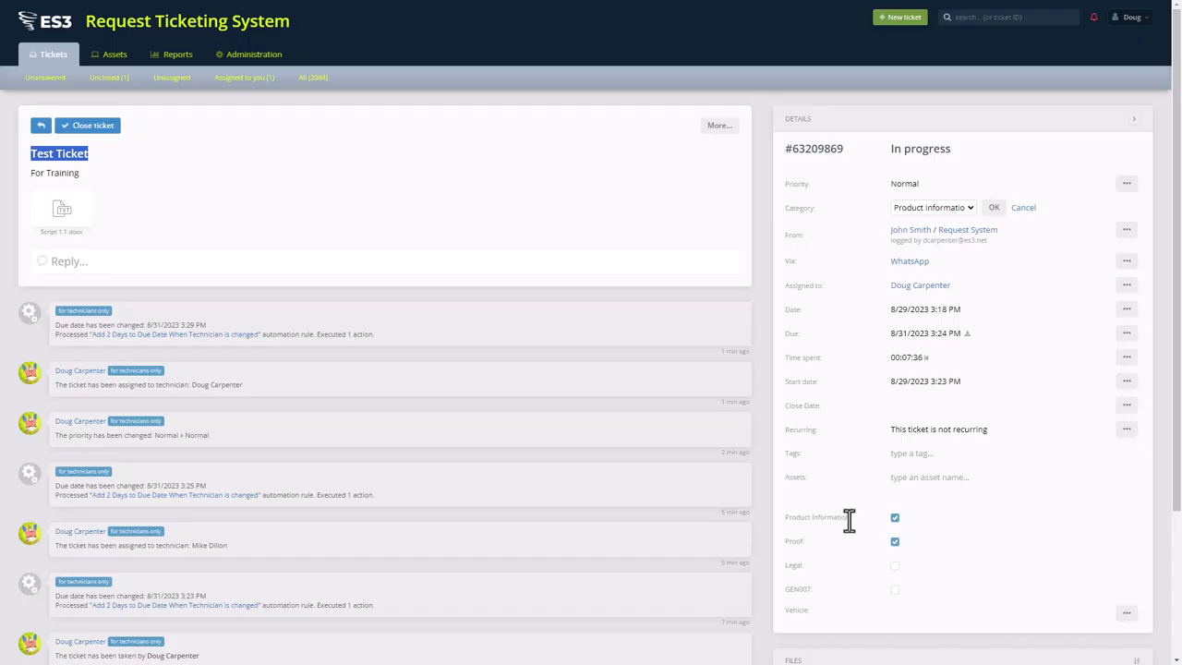
{"action": "left_click", "coordinate": [895, 518]}
{"action": "left_click", "coordinate": [895, 542]}
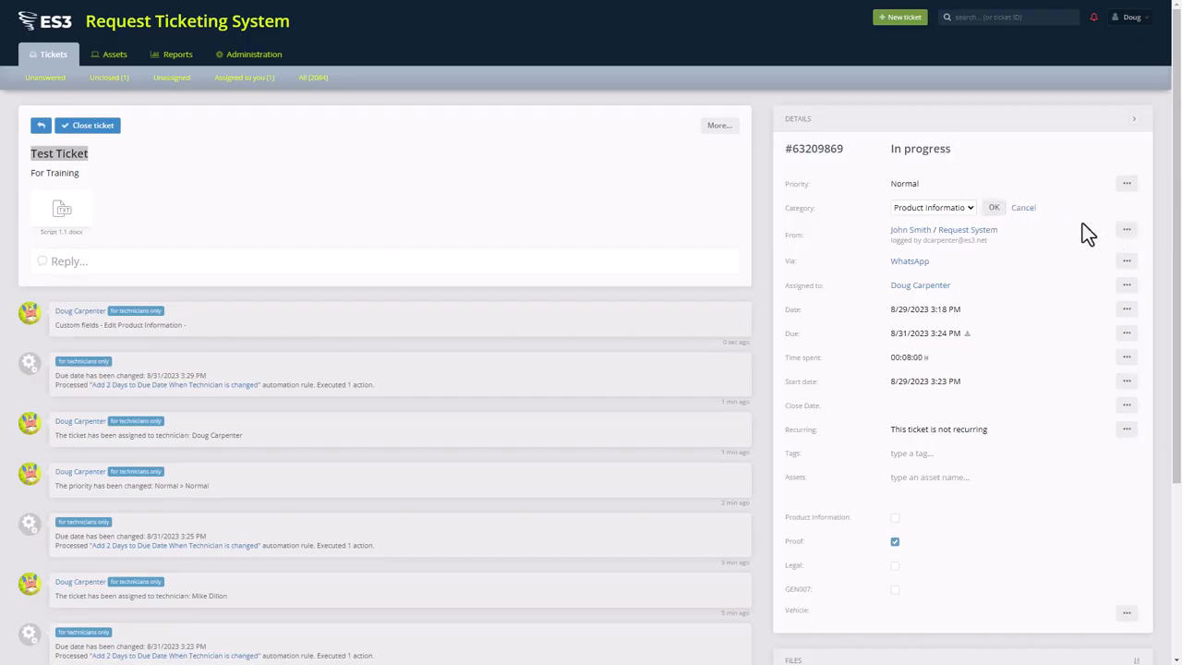
{"action": "left_click", "coordinate": [1025, 209]}
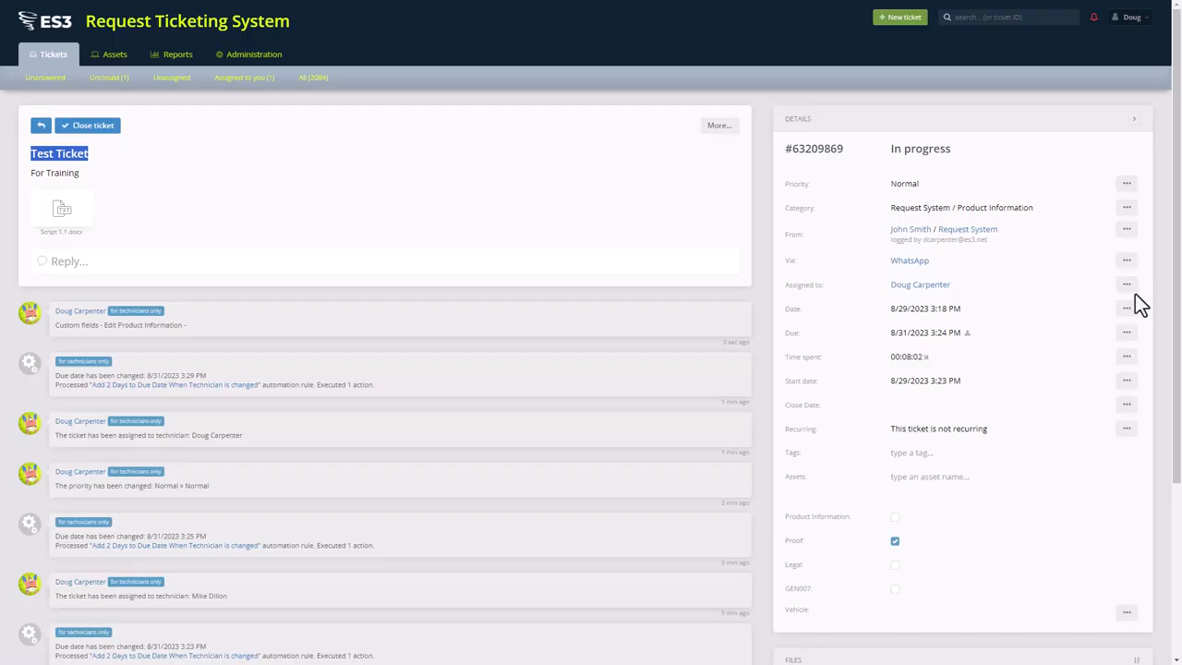
Step: Reassign Test Ticket to the second technician in the technician list
{"action": "left_click", "coordinate": [1126, 286]}
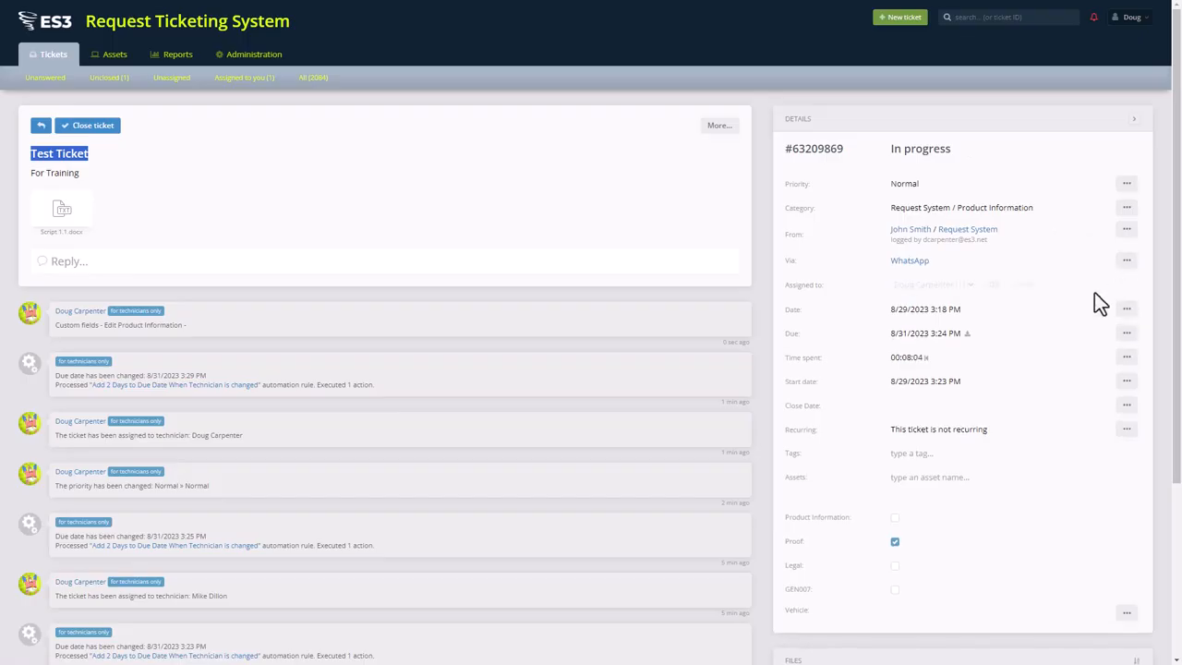
{"action": "left_click", "coordinate": [969, 285]}
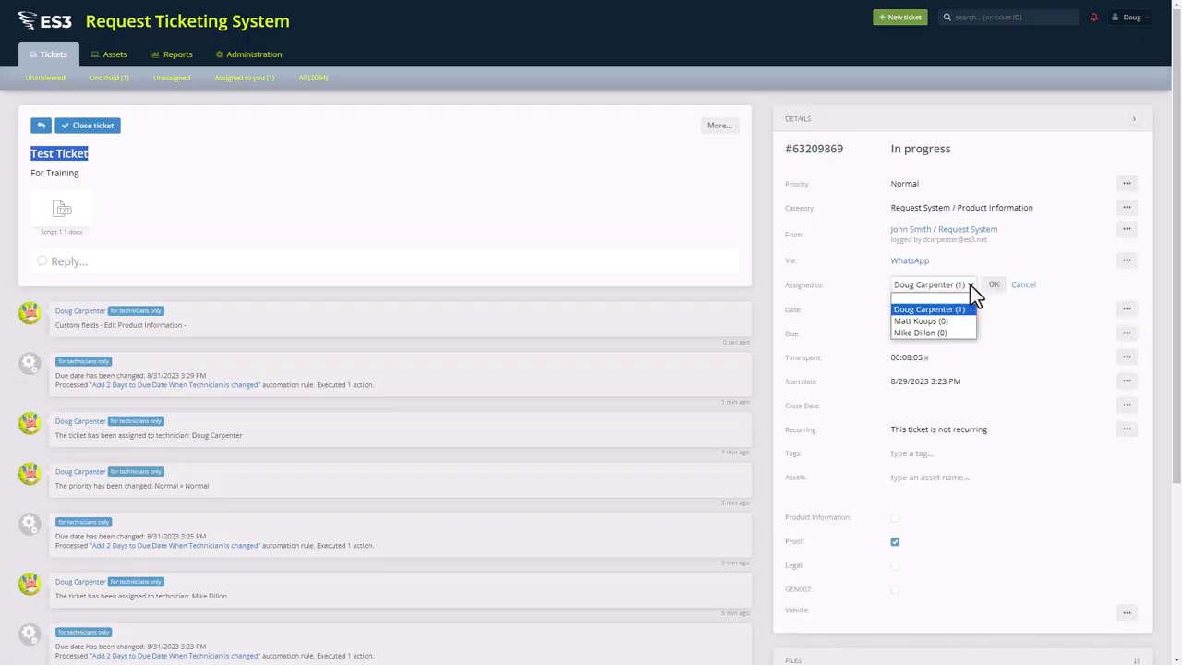
{"action": "left_click", "coordinate": [919, 322]}
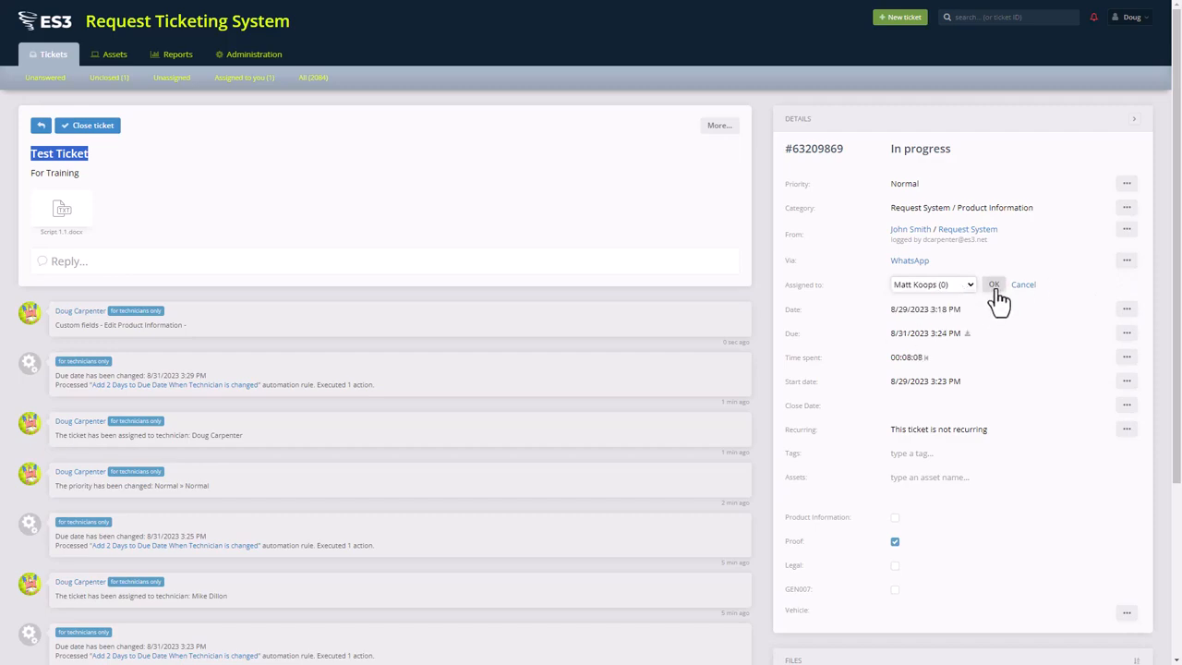
{"action": "left_click", "coordinate": [995, 286]}
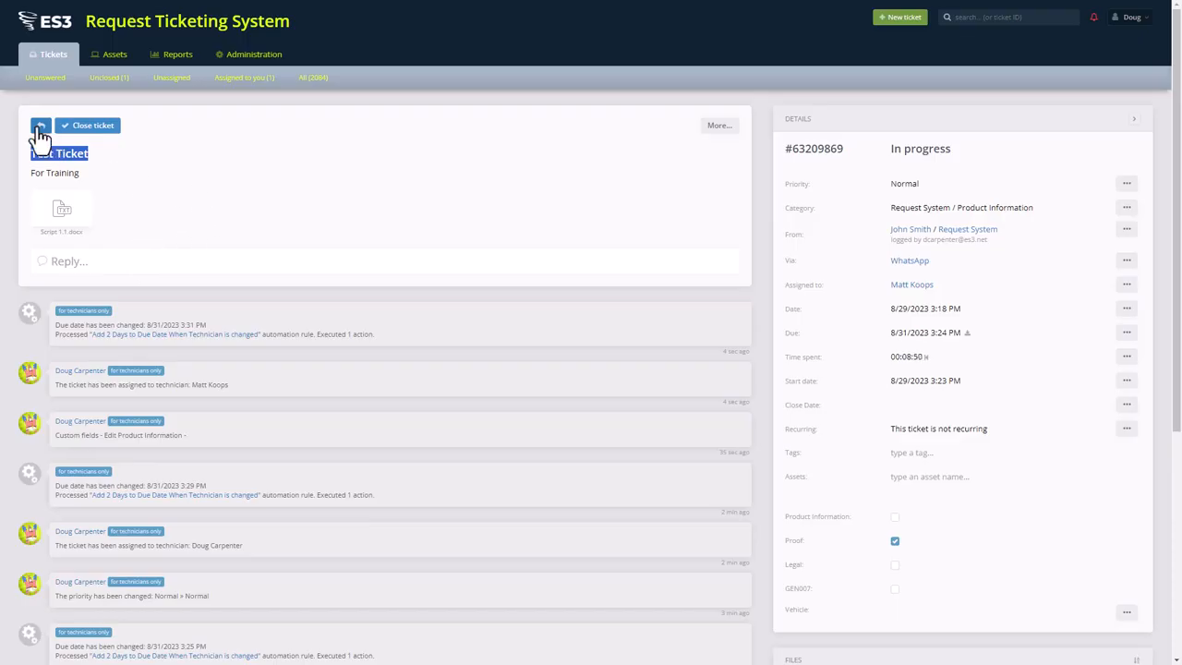
Step: Start a reply to Test Ticket, adding a test recipient address and then removing it
{"action": "left_click", "coordinate": [69, 262]}
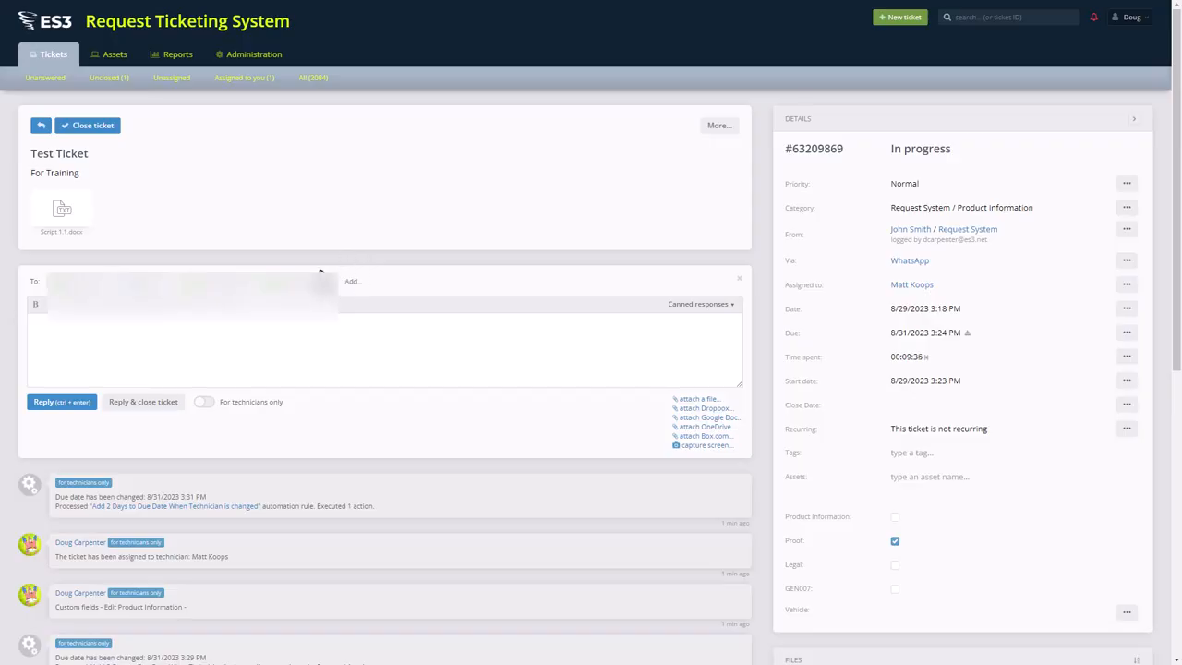
{"action": "left_click", "coordinate": [348, 280]}
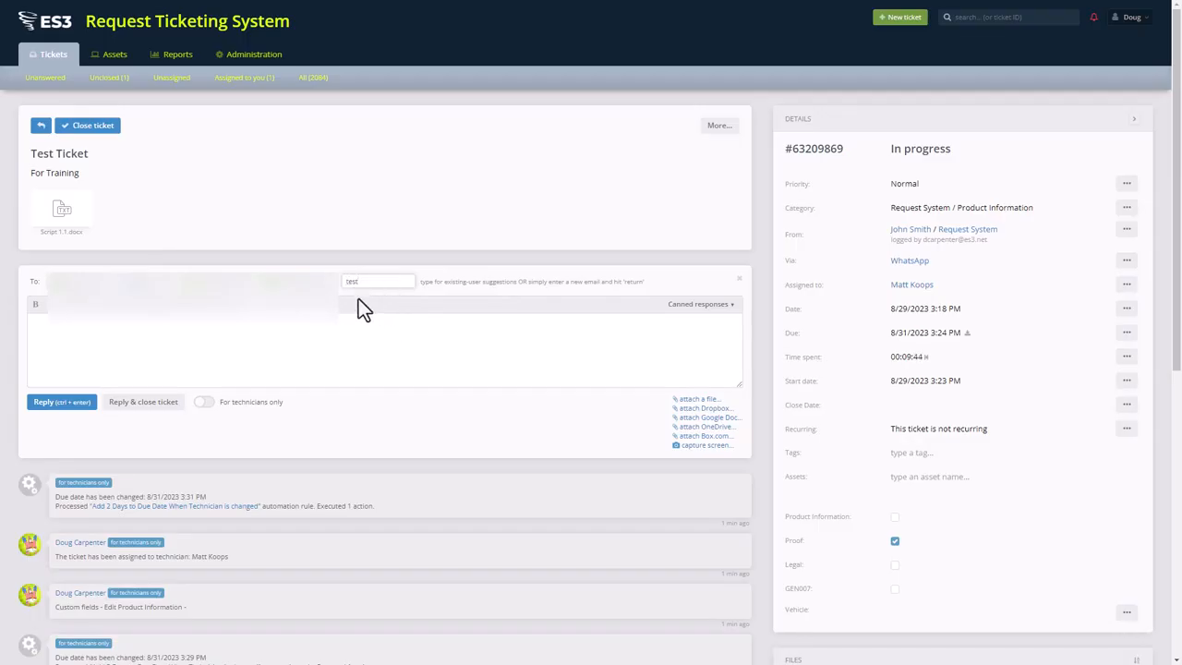
{"action": "key", "text": "Return"}
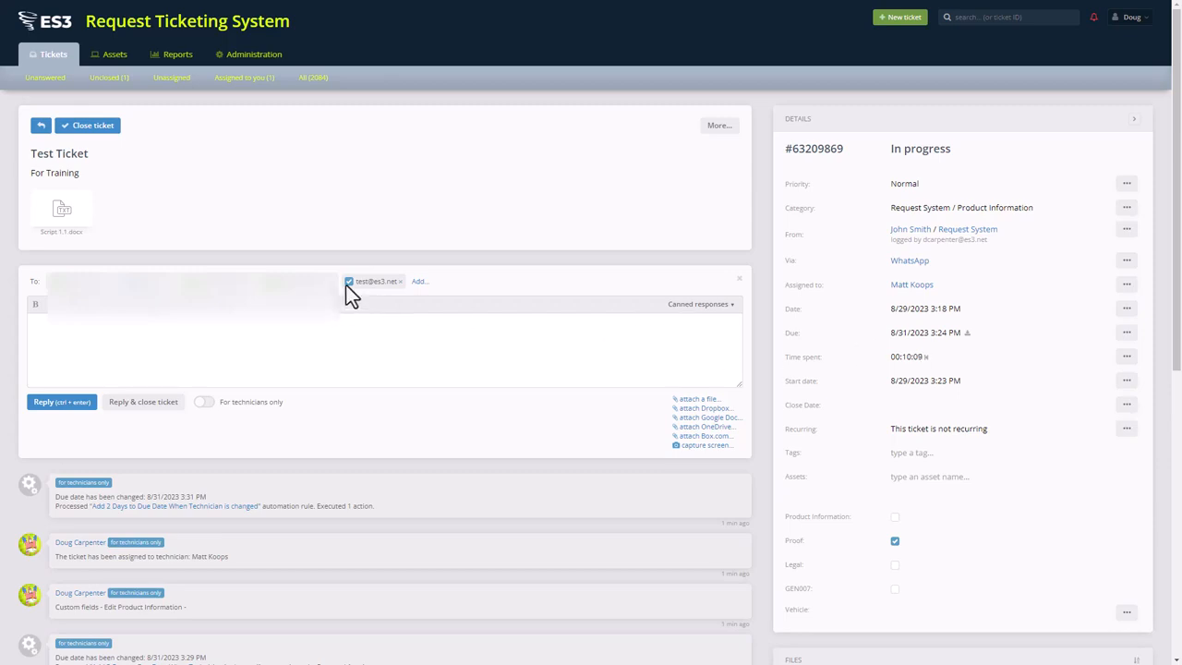
{"action": "left_click", "coordinate": [400, 281]}
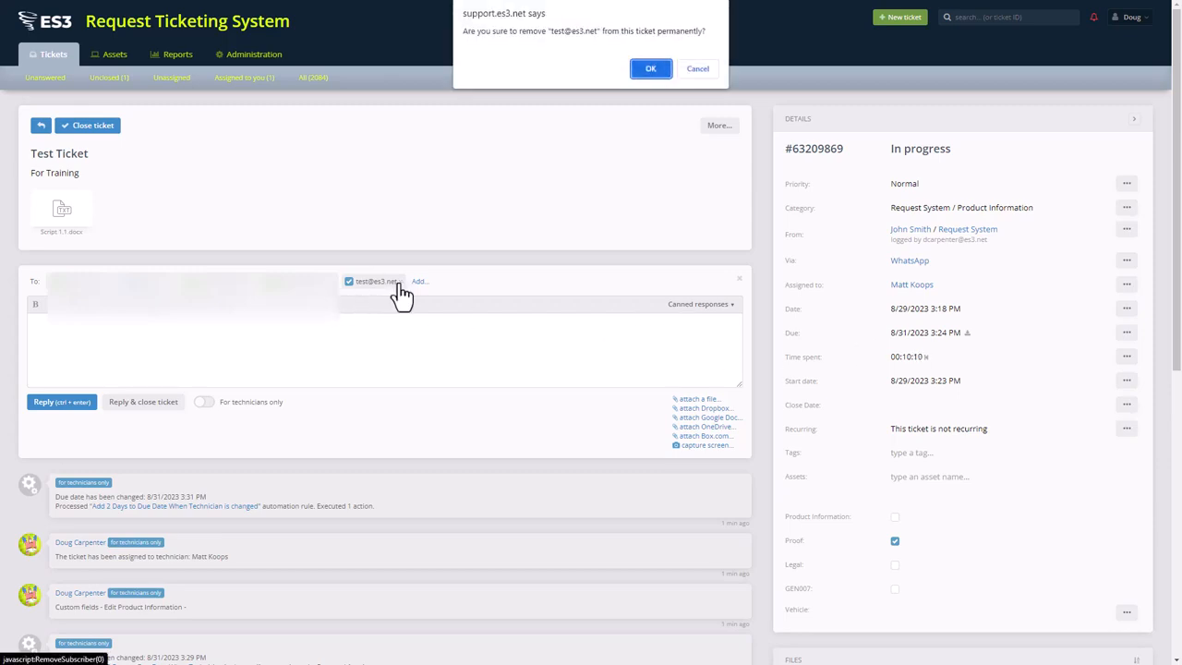
{"action": "left_click", "coordinate": [649, 69]}
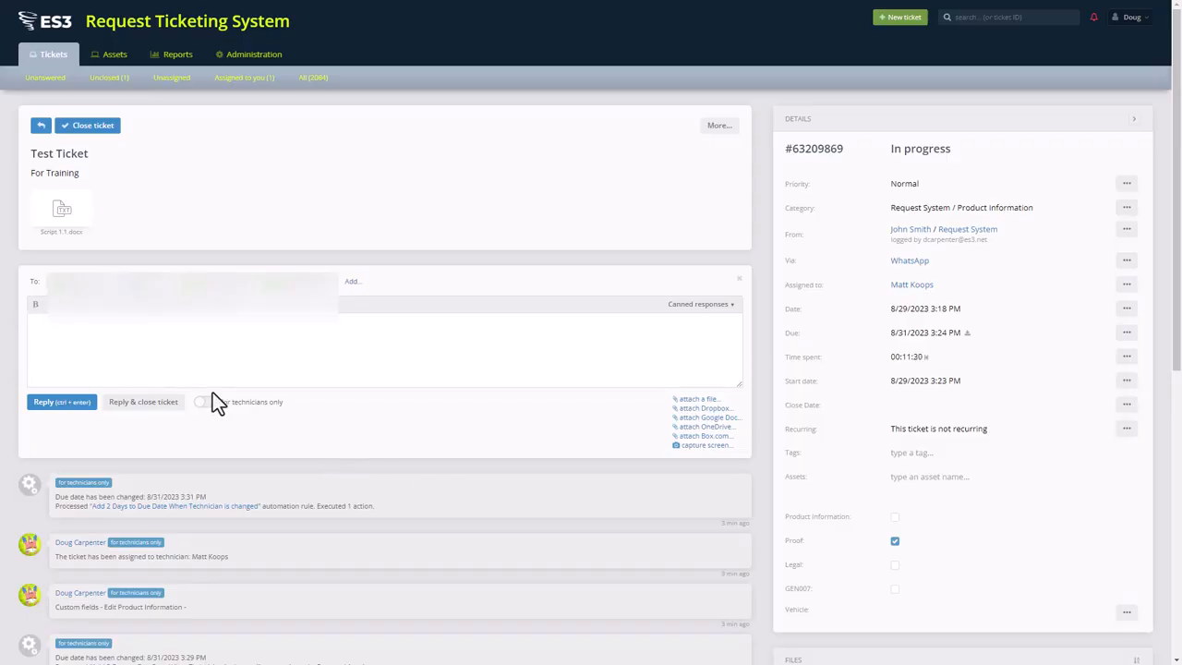
Step: Write 'Here it is.' as the reply message and attach Script 2.1.docx
{"action": "type", "text": "Here"}
{"action": "left_click", "coordinate": [699, 401]}
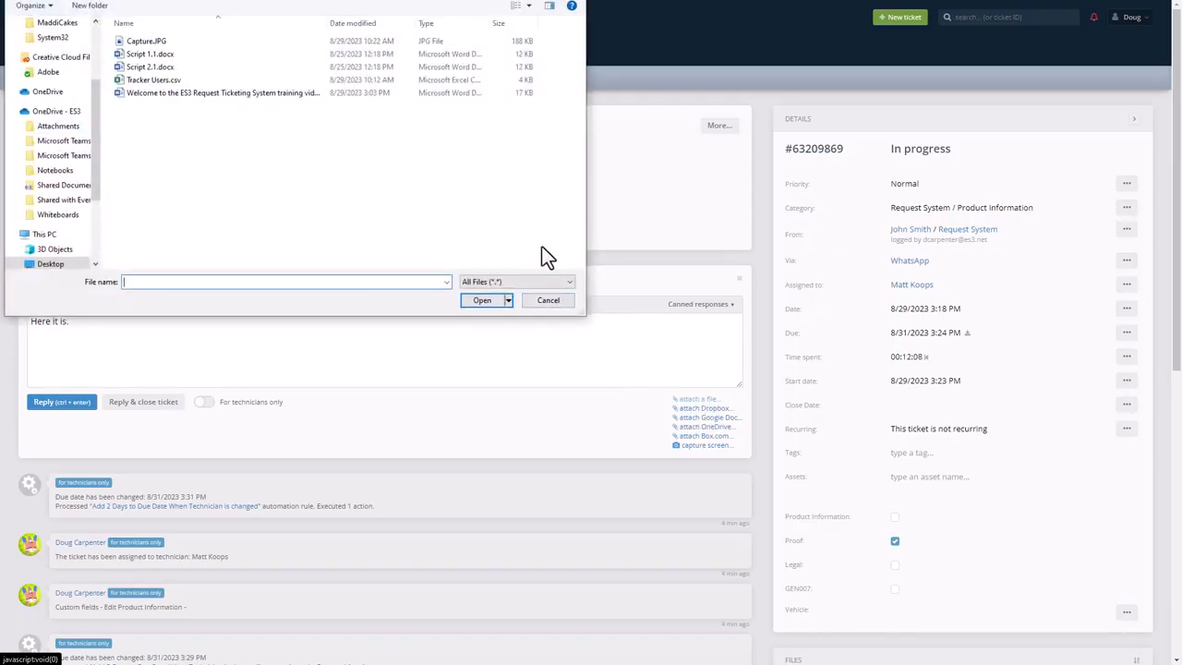
{"action": "left_click", "coordinate": [140, 57]}
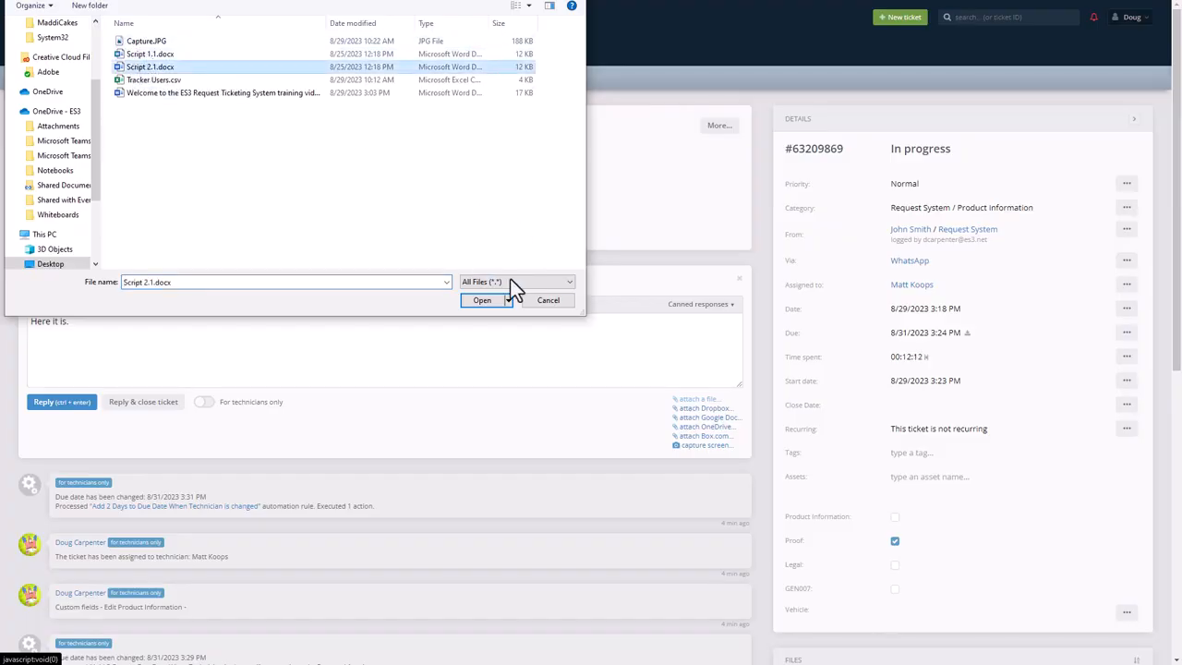
{"action": "left_click", "coordinate": [488, 301]}
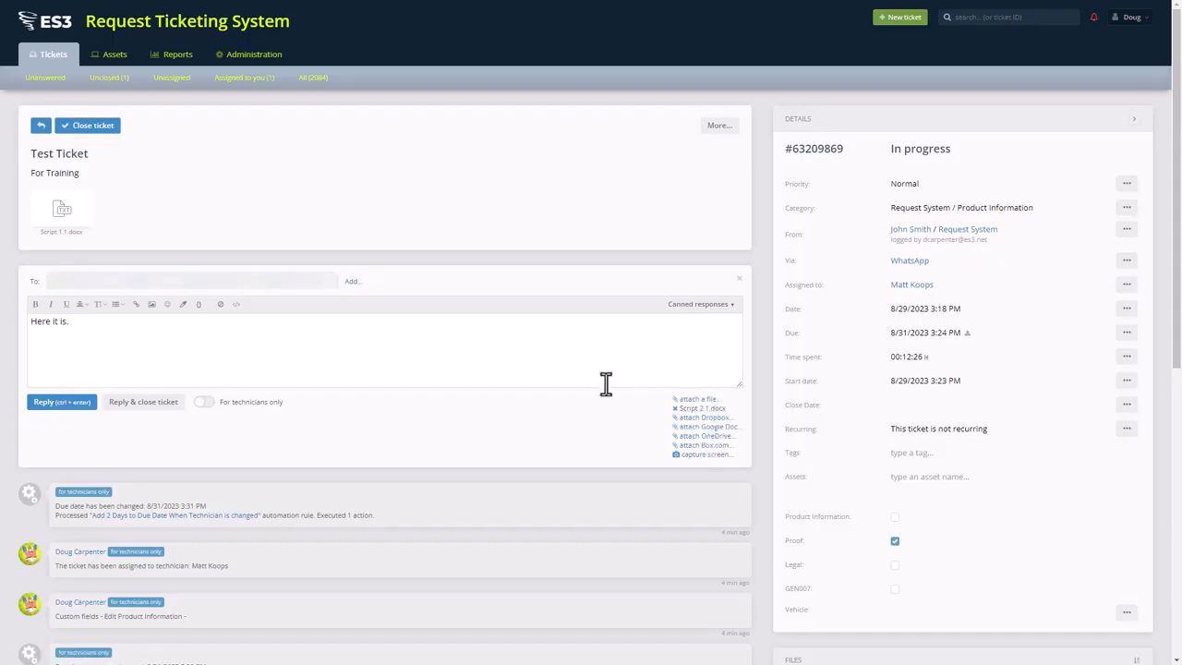
Step: Swap the single attachment for both Script 1.1.docx and Script 2.1.docx
{"action": "left_click", "coordinate": [679, 418]}
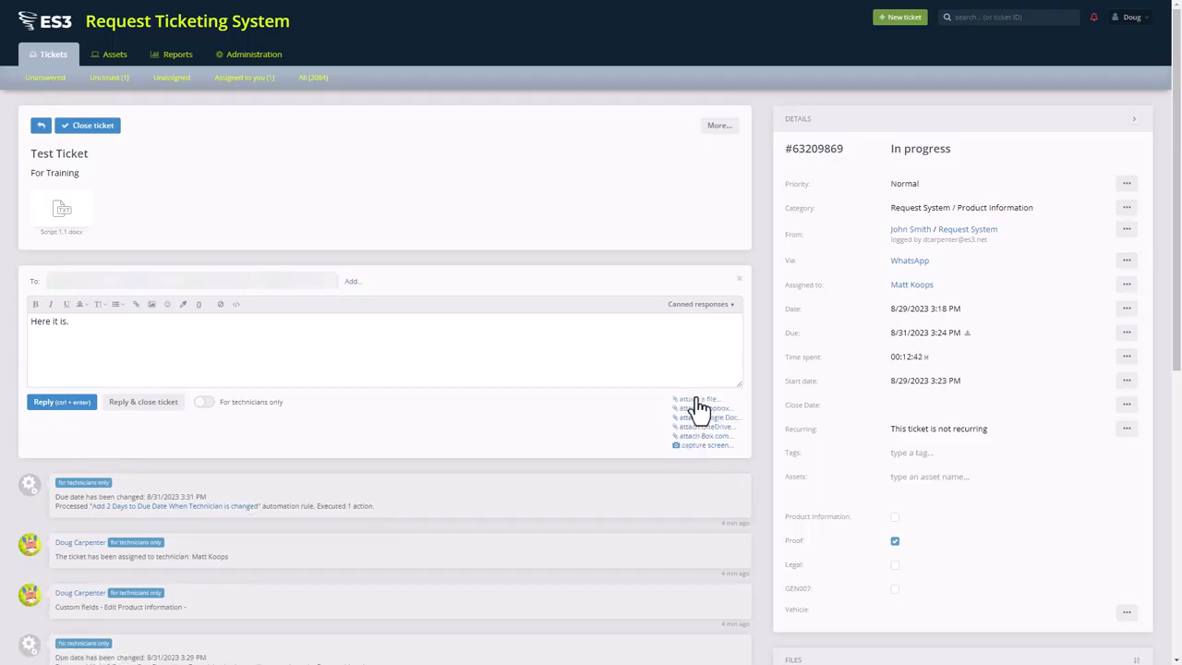
{"action": "left_click", "coordinate": [697, 399]}
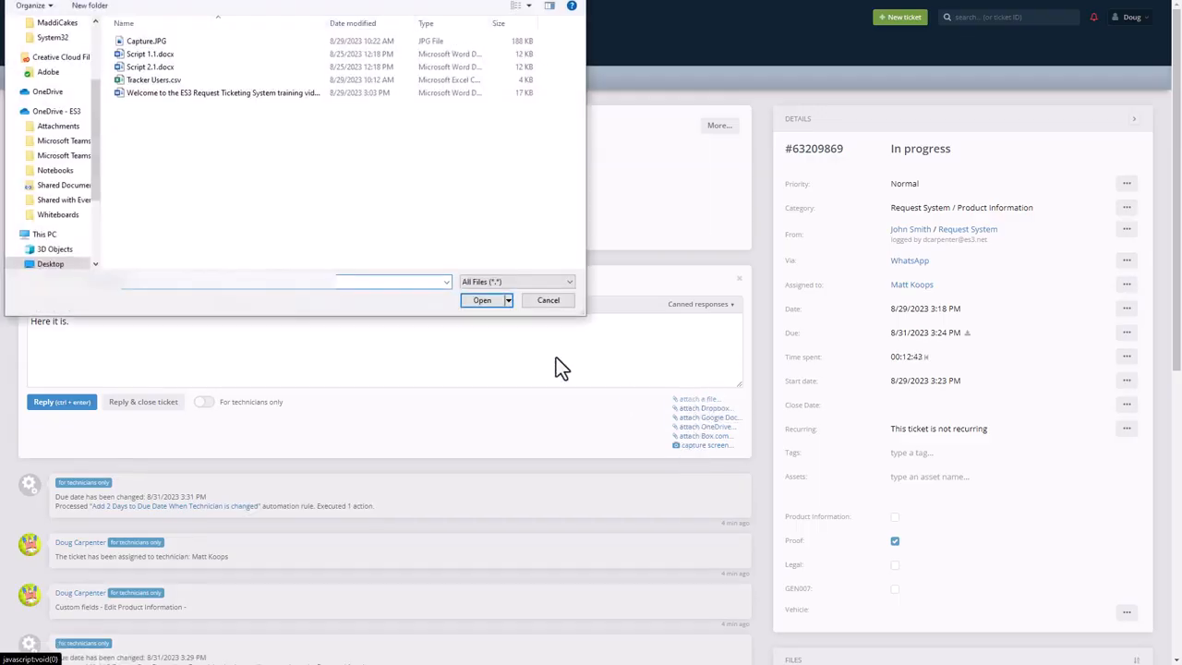
{"action": "left_click", "coordinate": [143, 56]}
{"action": "left_click", "coordinate": [143, 68], "text": "ctrl"}
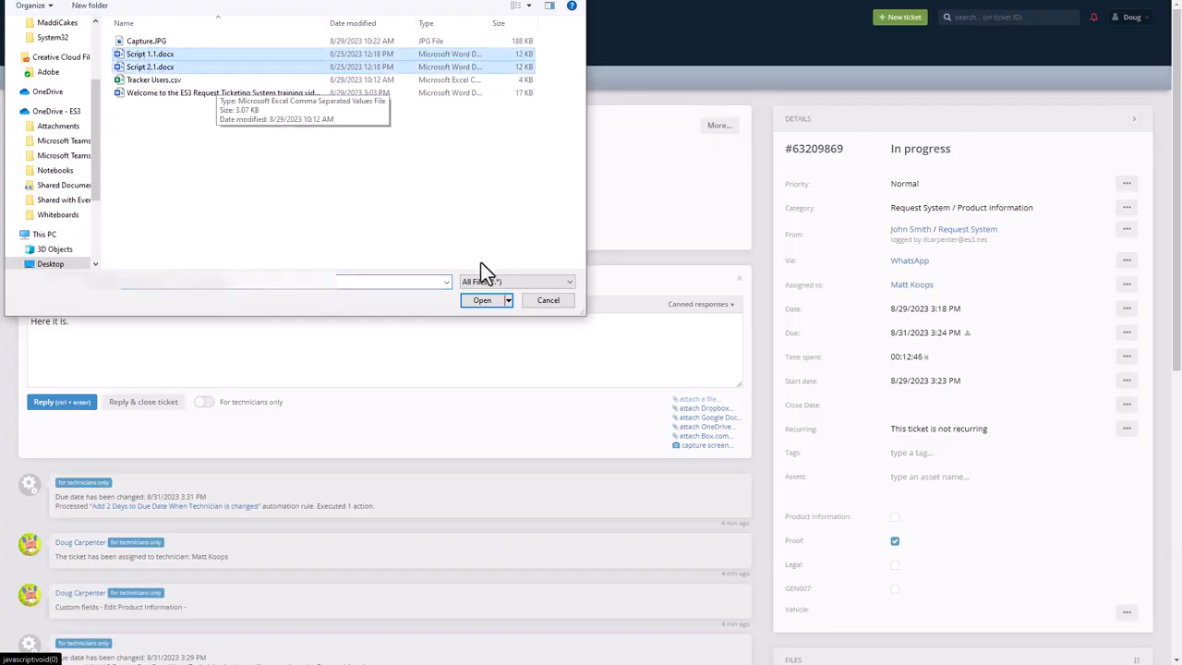
{"action": "left_click", "coordinate": [482, 301]}
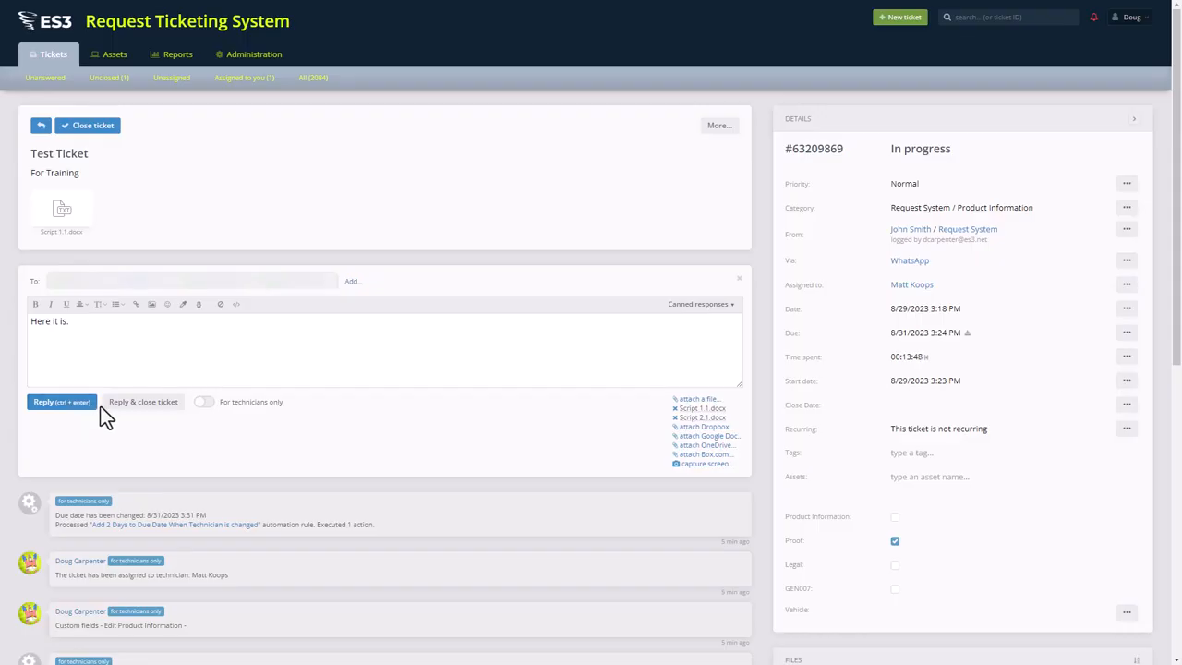
Step: Send the reply while closing Test Ticket, then re-open it from the All tickets list
{"action": "left_click", "coordinate": [139, 404]}
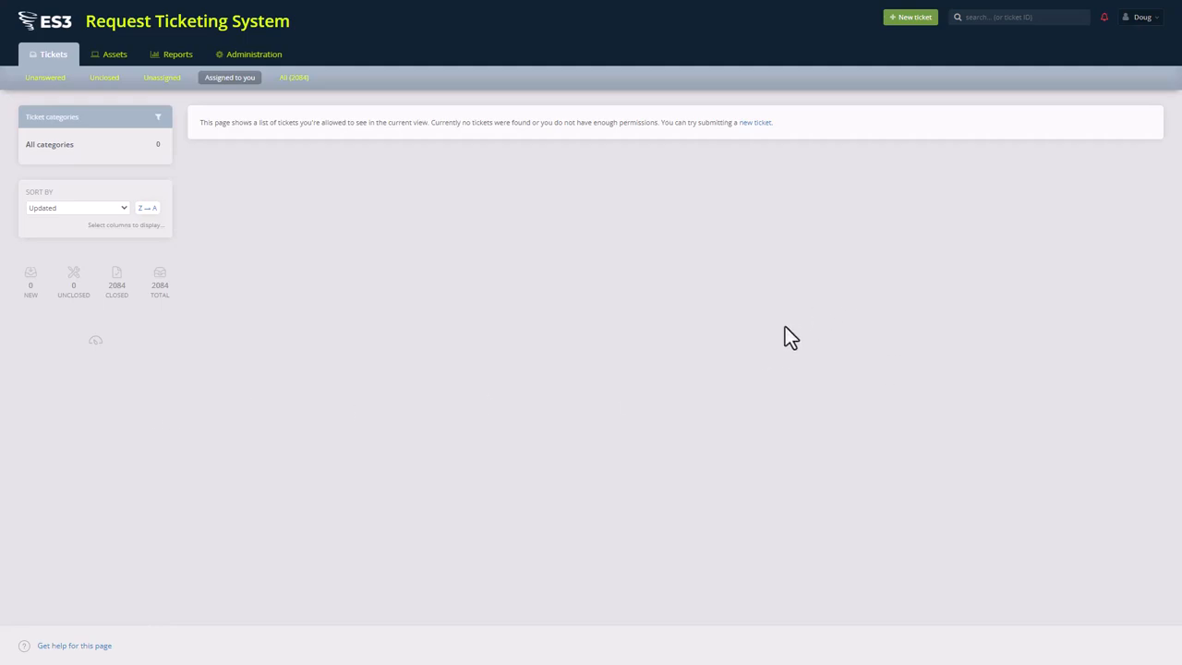
{"action": "left_click", "coordinate": [294, 81]}
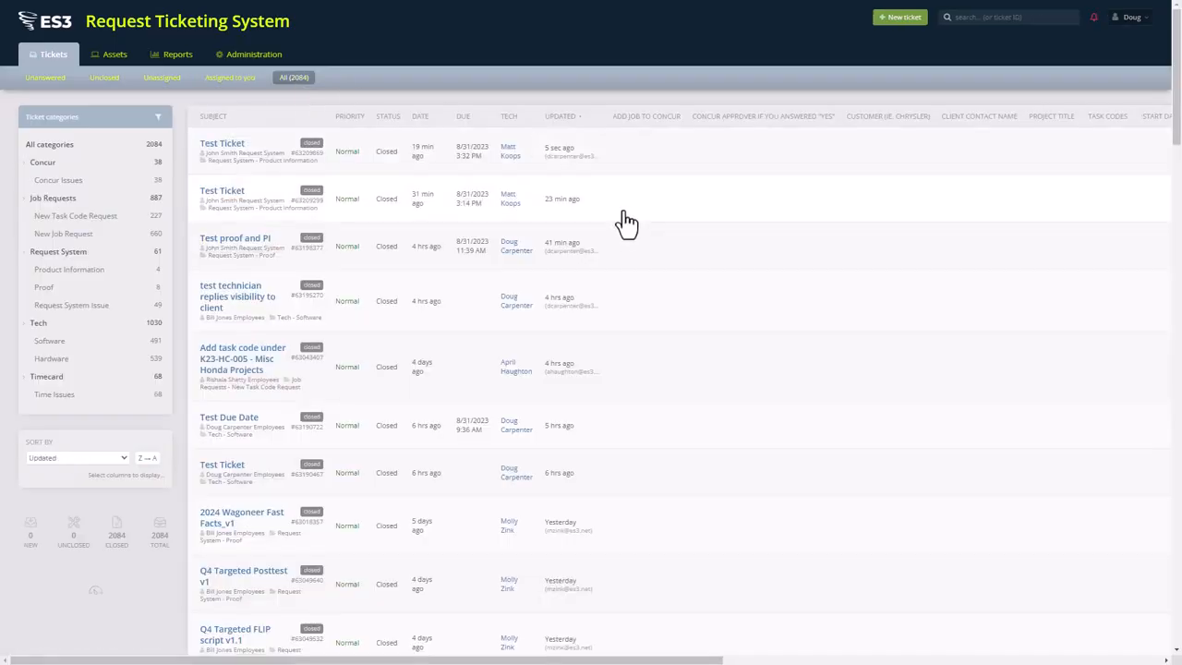
{"action": "left_click", "coordinate": [225, 151]}
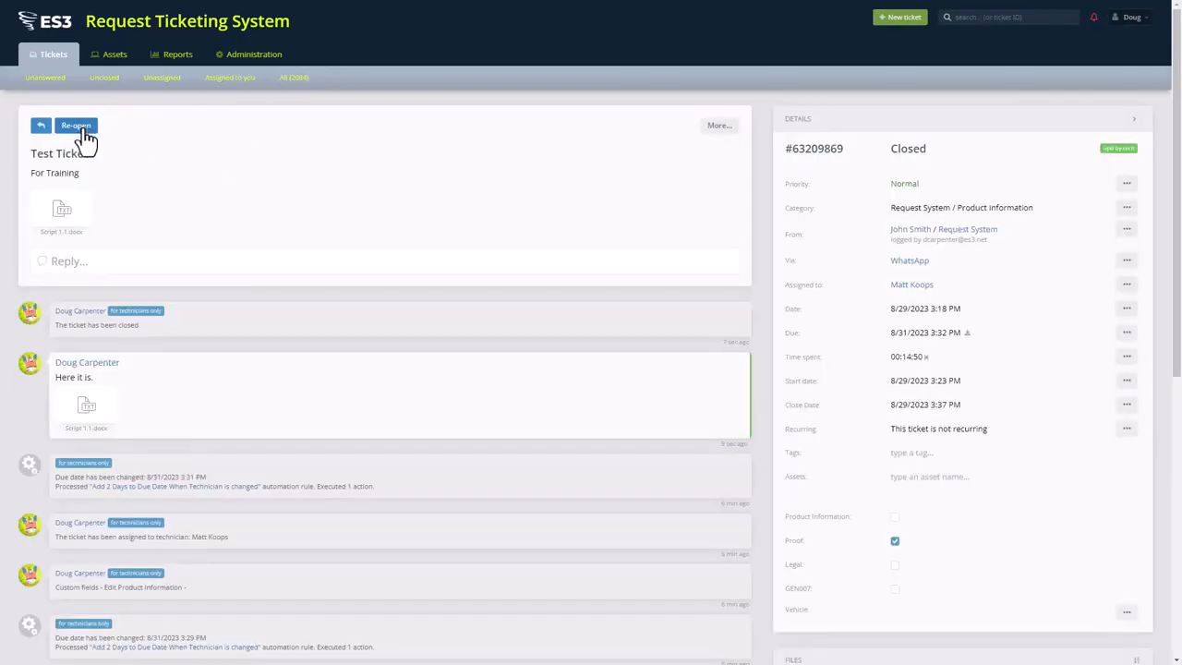
{"action": "left_click", "coordinate": [77, 130]}
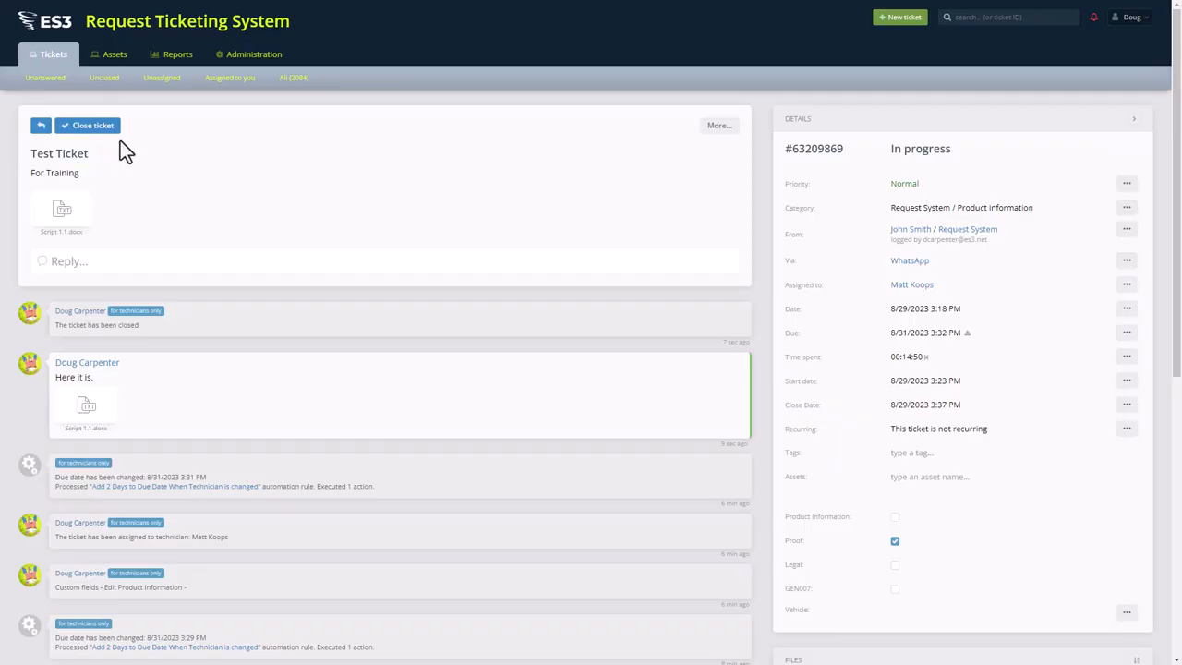